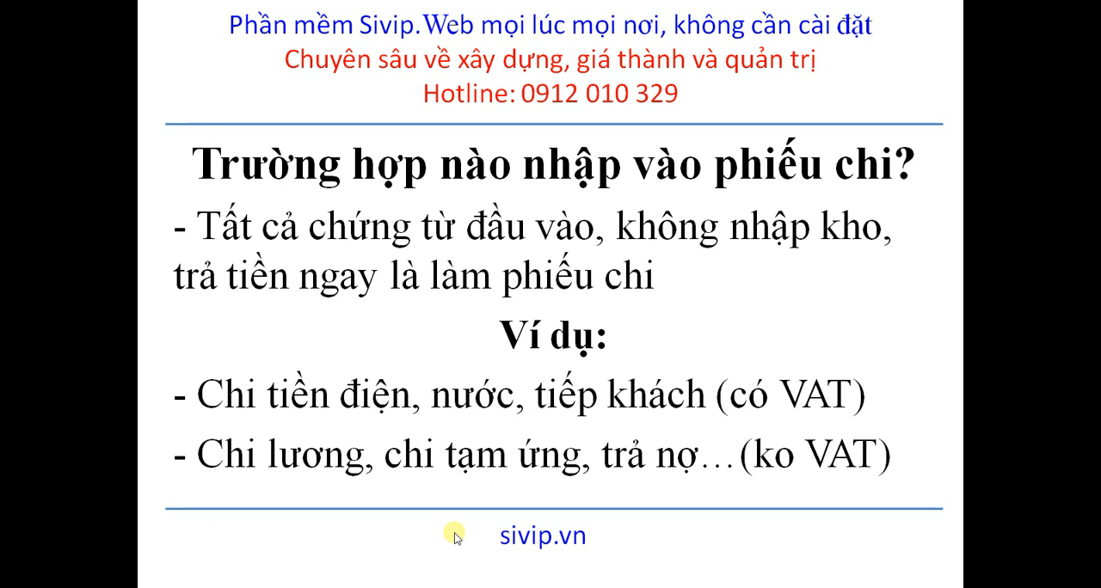
- Switch from the slides to the Sivip.Web browser page and open the cash payment voucher list (Phiếu chi tiền mặt)
{"action": "key", "text": "Right"}
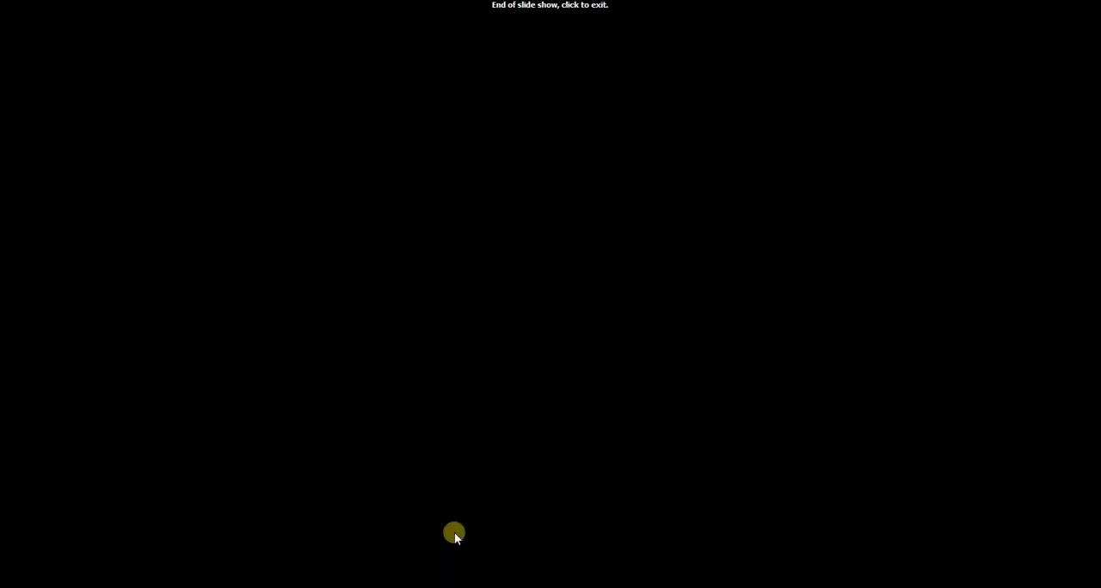
{"action": "key", "text": "Left"}
{"action": "key", "text": "alt+Tab"}
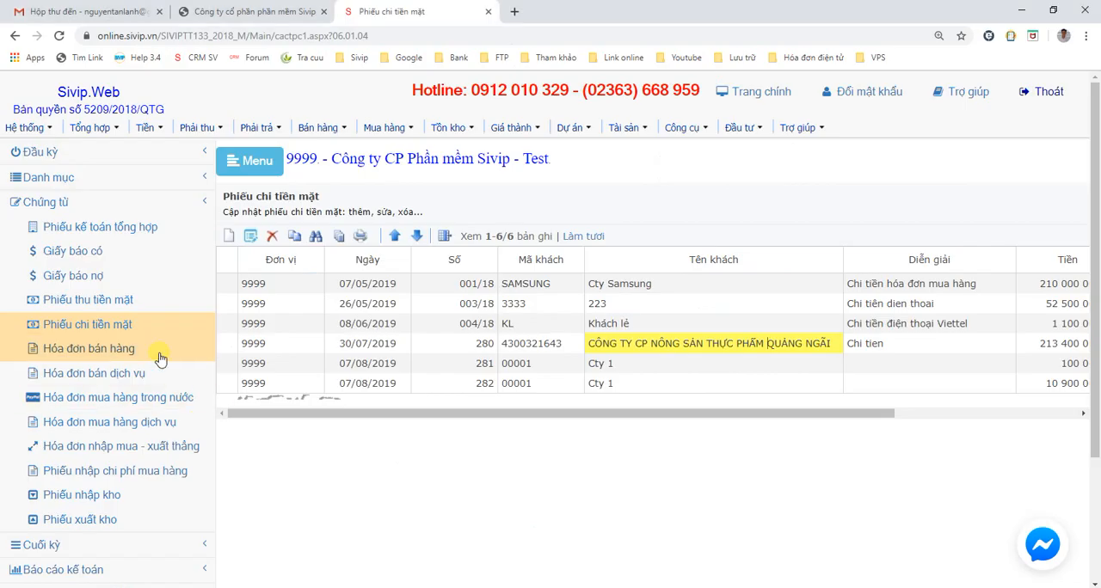
{"action": "left_click", "coordinate": [77, 205]}
{"action": "left_click", "coordinate": [76, 205]}
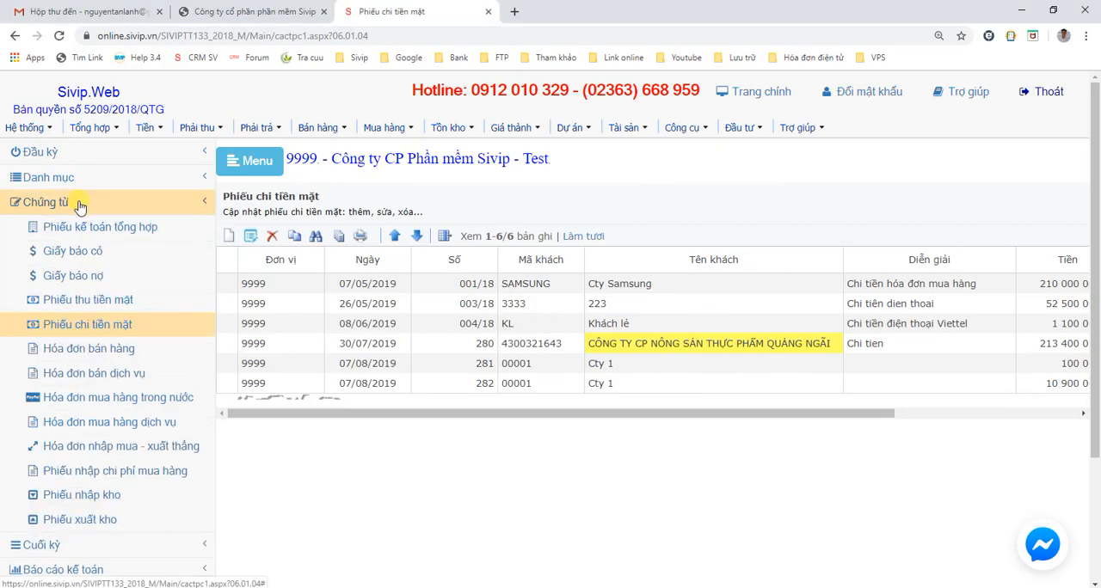
{"action": "left_click", "coordinate": [101, 334]}
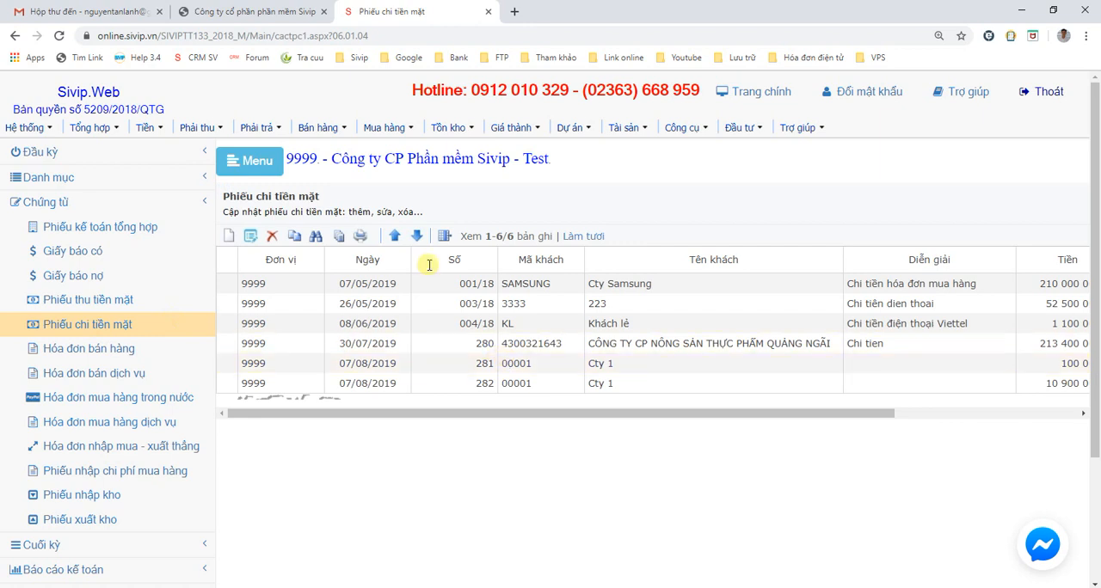
- Show the data-entry forms for the Tiền module, reload the cash payment list and start a new payment voucher
{"action": "left_click", "coordinate": [154, 131]}
{"action": "mouse_move", "coordinate": [172, 155]}
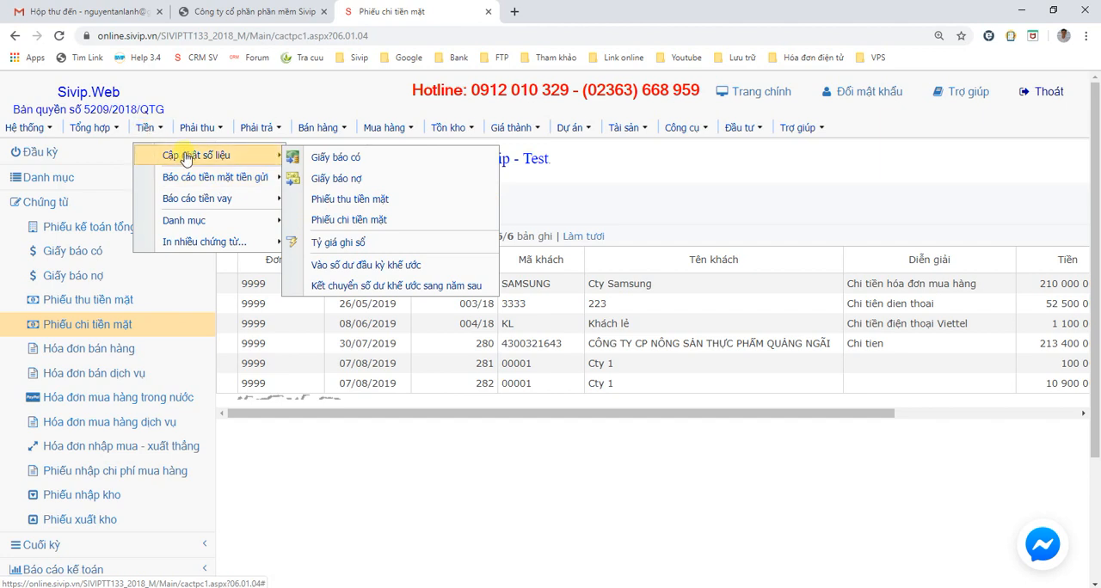
{"action": "left_click", "coordinate": [172, 327]}
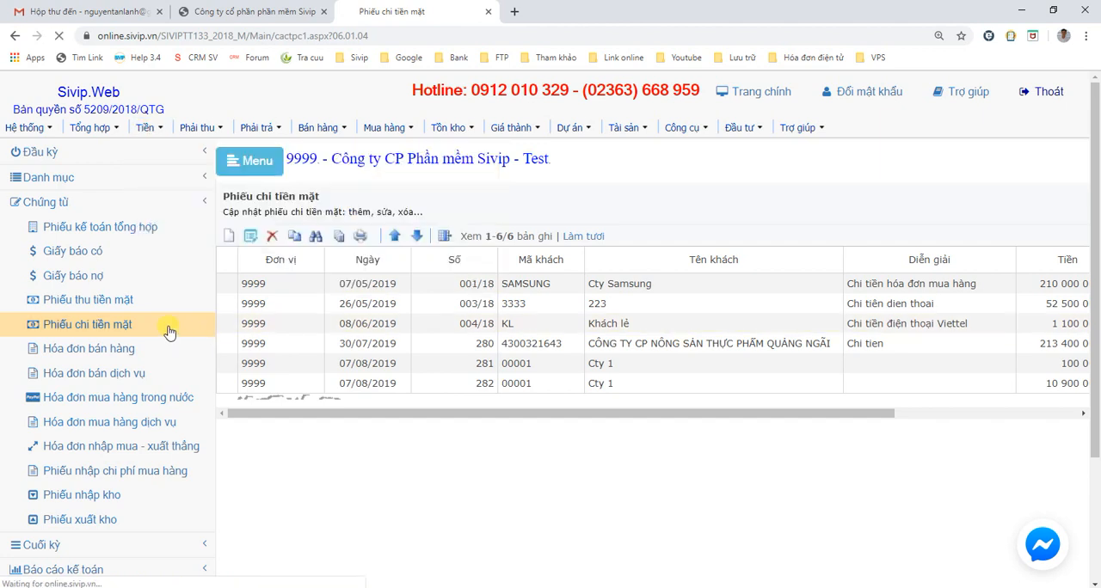
{"action": "left_click", "coordinate": [229, 238]}
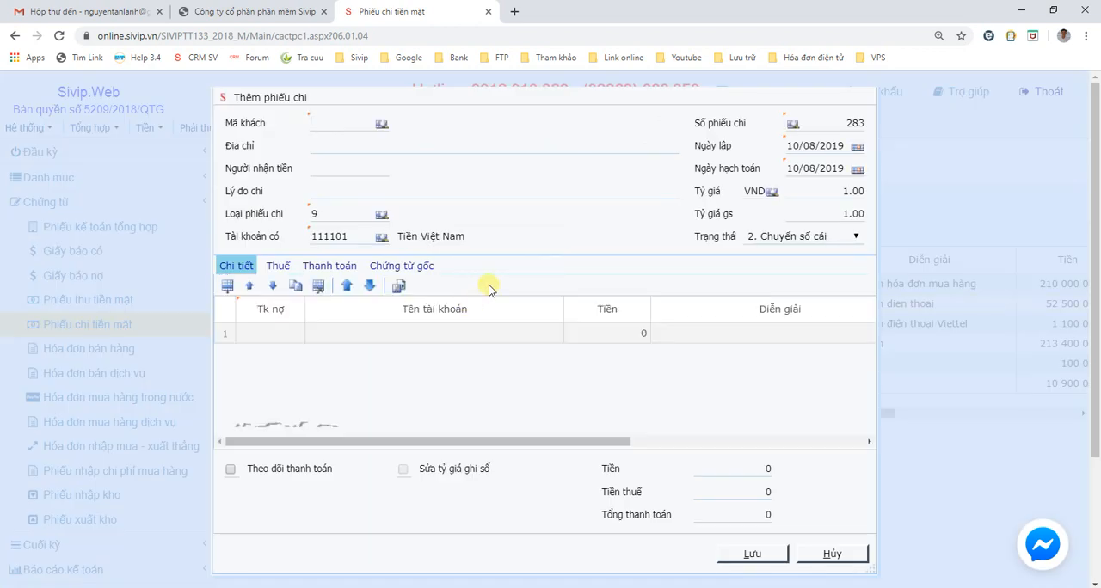
- View the customer list for Mã khách and its option for creating a new customer, and close the list
{"action": "left_click", "coordinate": [383, 128]}
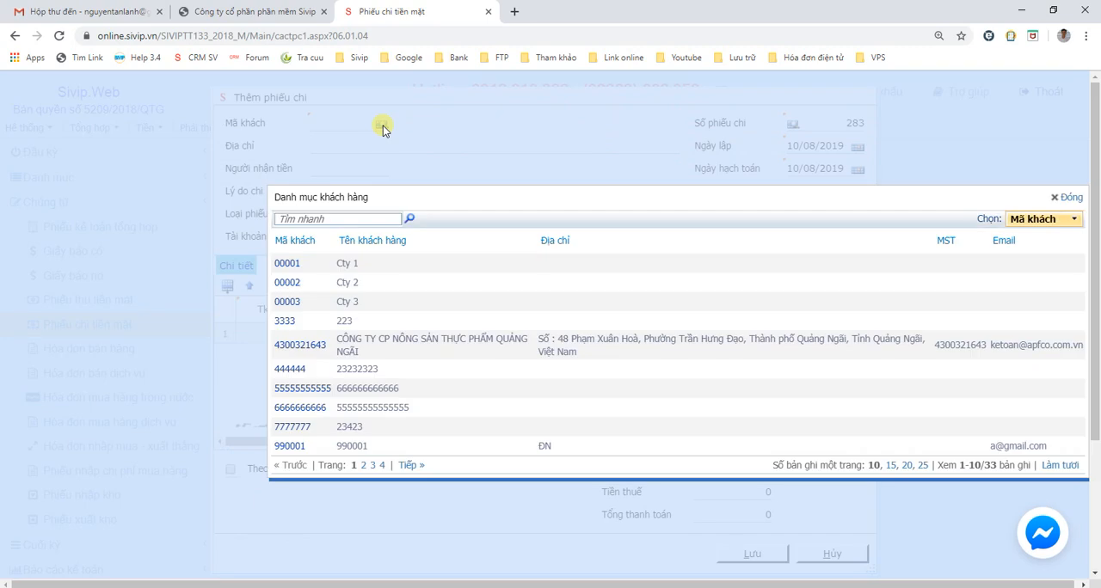
{"action": "left_click", "coordinate": [1039, 224]}
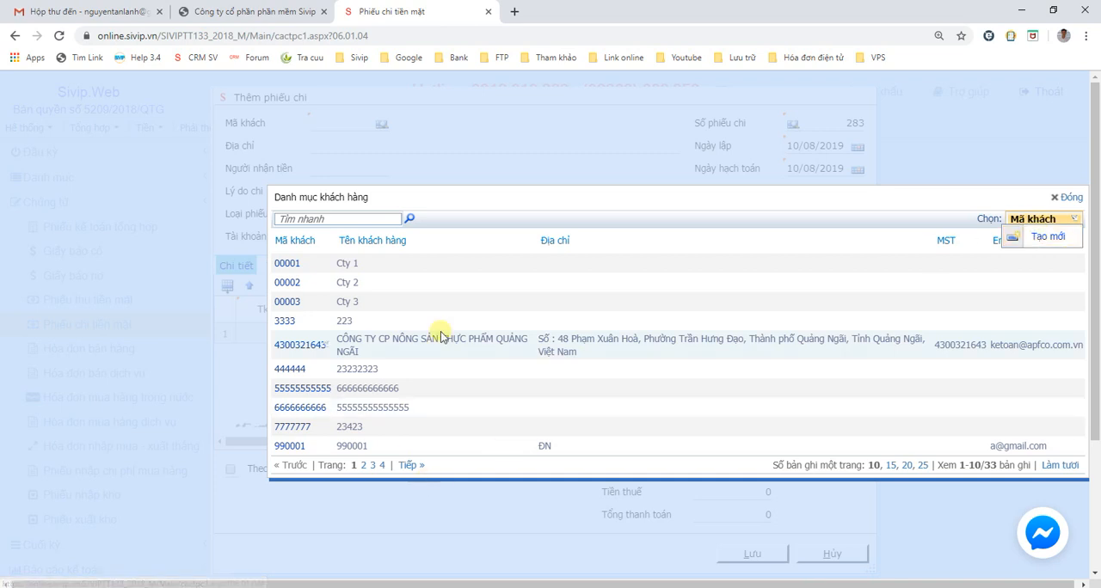
{"action": "left_click", "coordinate": [1070, 199]}
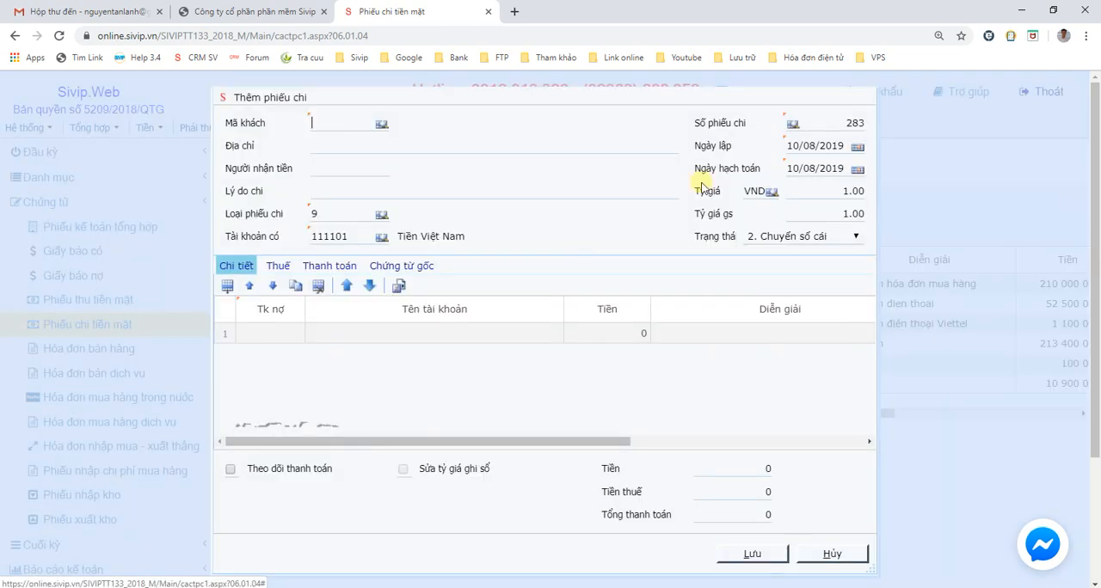
- Fill in the voucher's customer by looking up "nông" and enter "Chi tiếp khách" as the payment reason (Lý do chi)
{"action": "type", "text": "nông"}
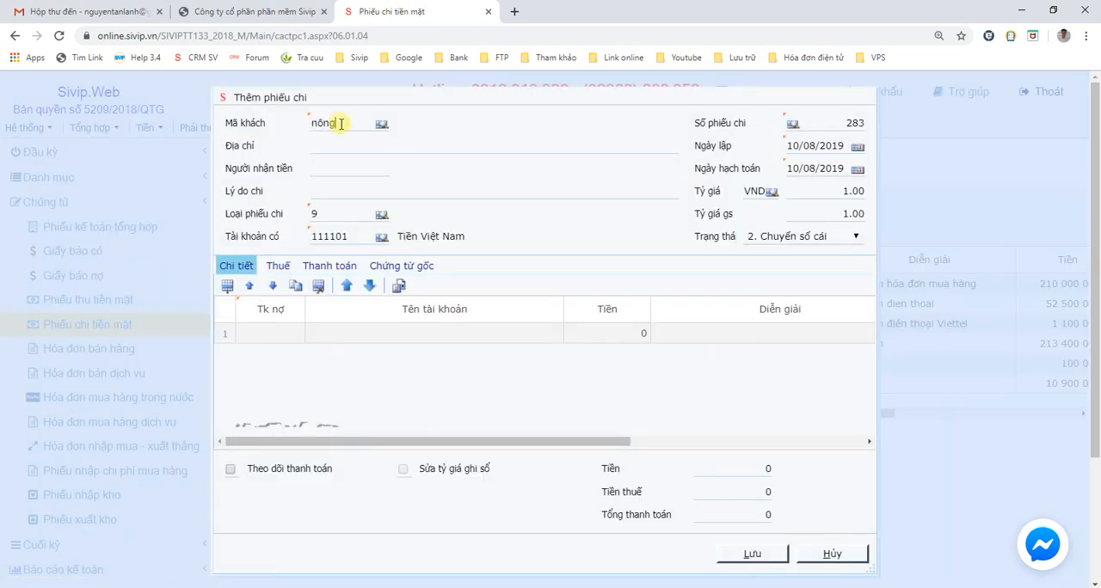
{"action": "key", "text": "Return"}
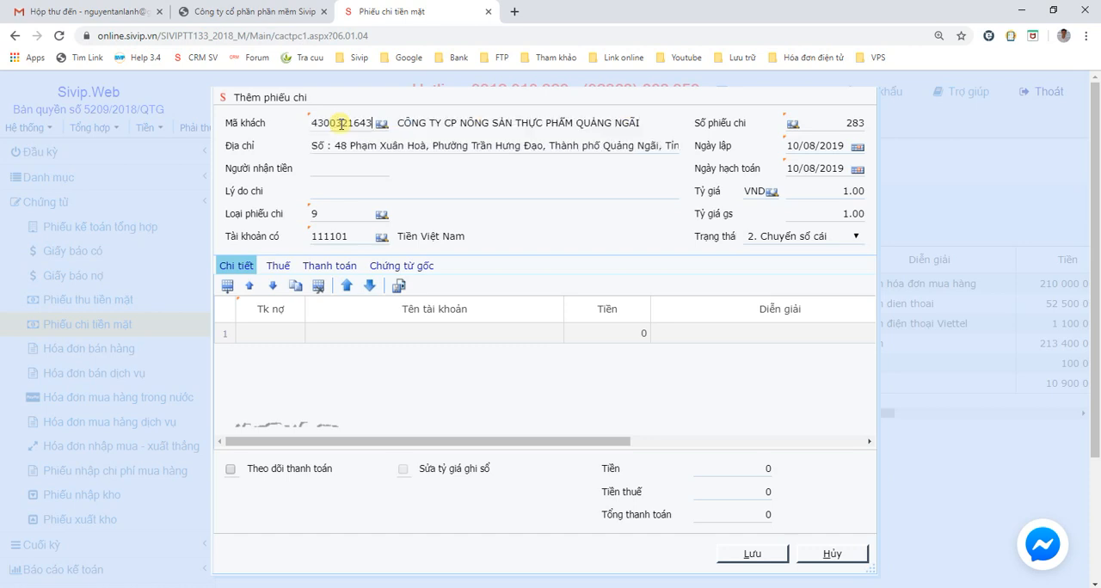
{"action": "key", "text": "Tab"}
{"action": "key", "text": "Tab"}
{"action": "key", "text": "Tab"}
{"action": "type", "text": "Chi tiếp khách"}
{"action": "key", "text": "Tab"}
{"action": "key", "text": "Tab"}
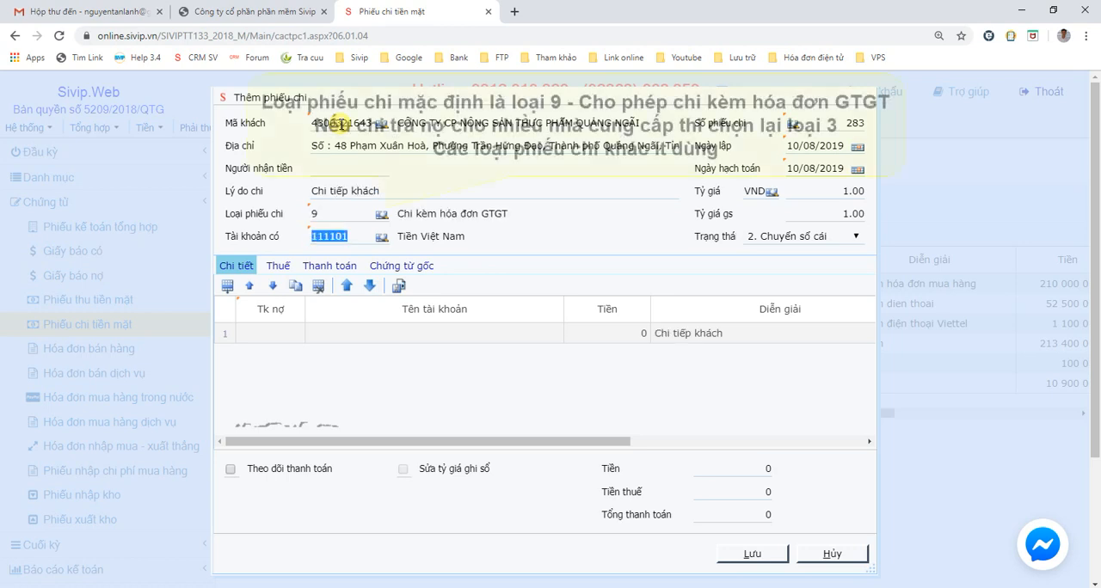
- Select voucher type 9 (Chi kèm hóa đơn GTGT) and set the voucher date (Ngày lập) to 01/08/2019
{"action": "left_click", "coordinate": [384, 215]}
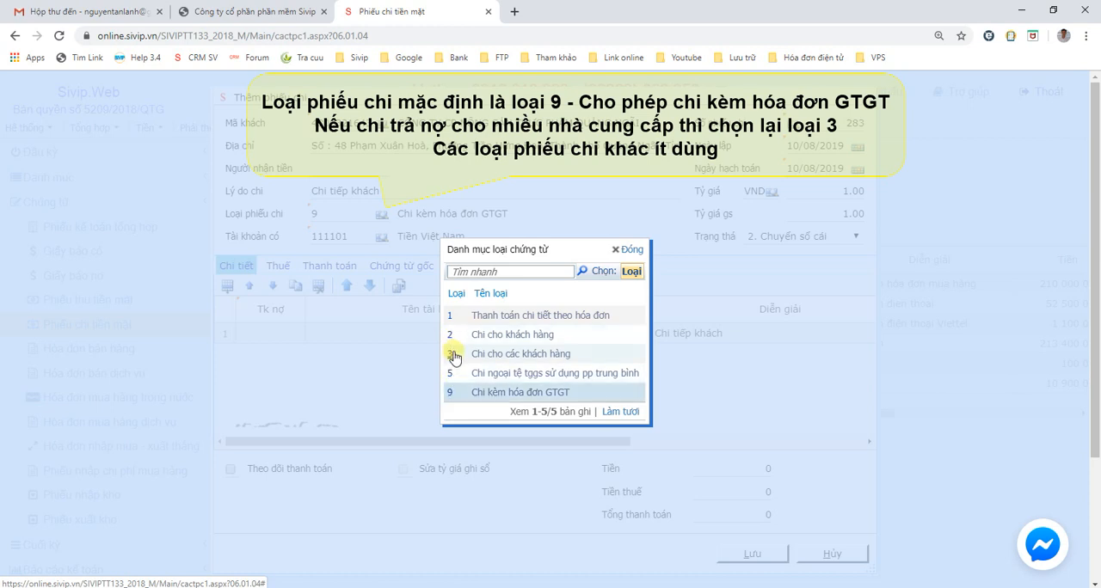
{"action": "left_click", "coordinate": [453, 394]}
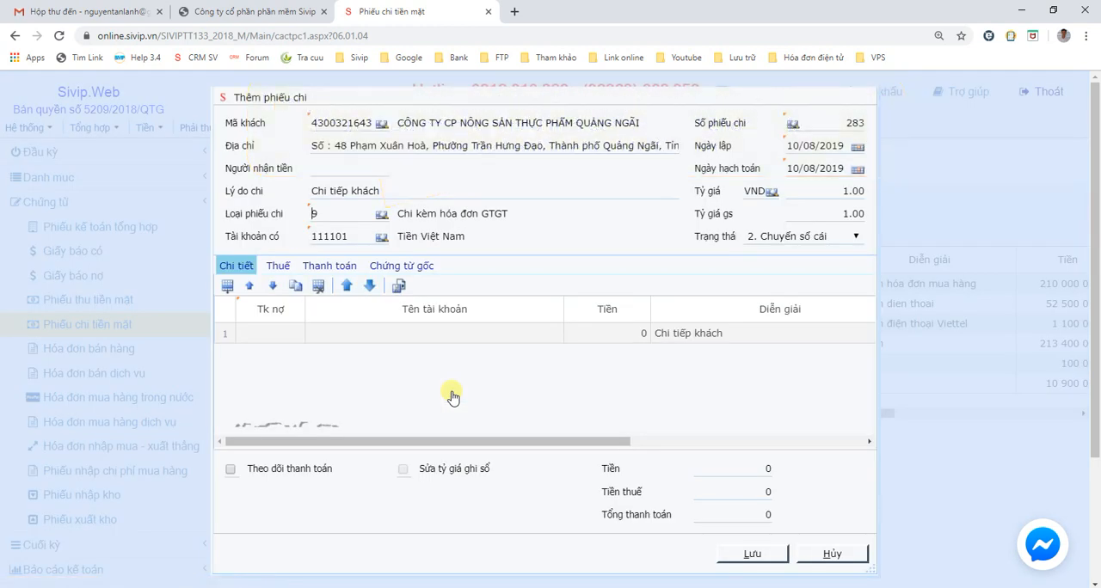
{"action": "key", "text": "Tab"}
{"action": "key", "text": "Tab"}
{"action": "key", "text": "Tab"}
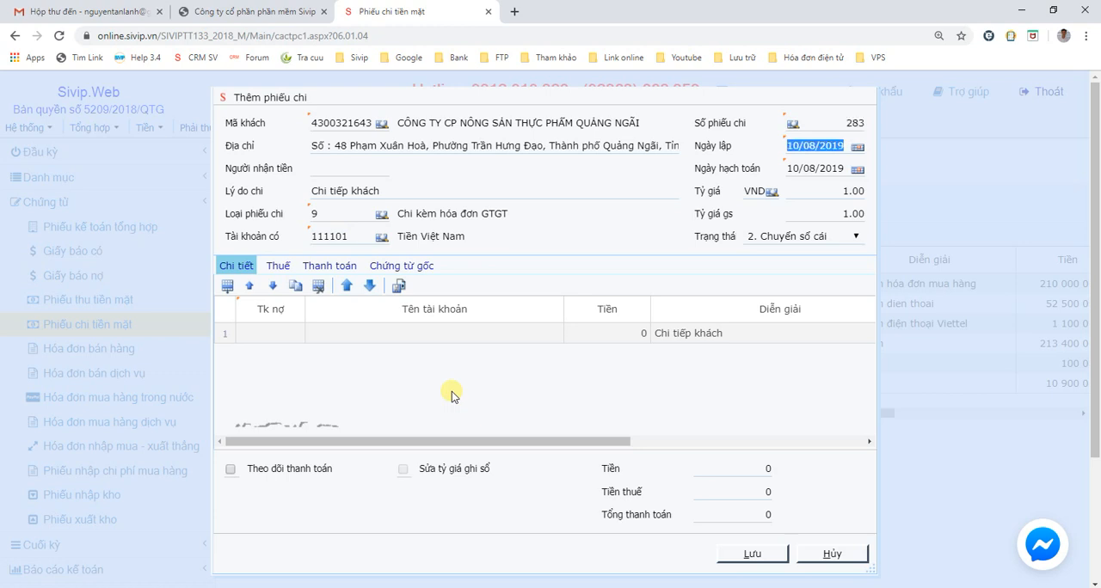
{"action": "type", "text": "01/08/2019"}
{"action": "key", "text": "Tab"}
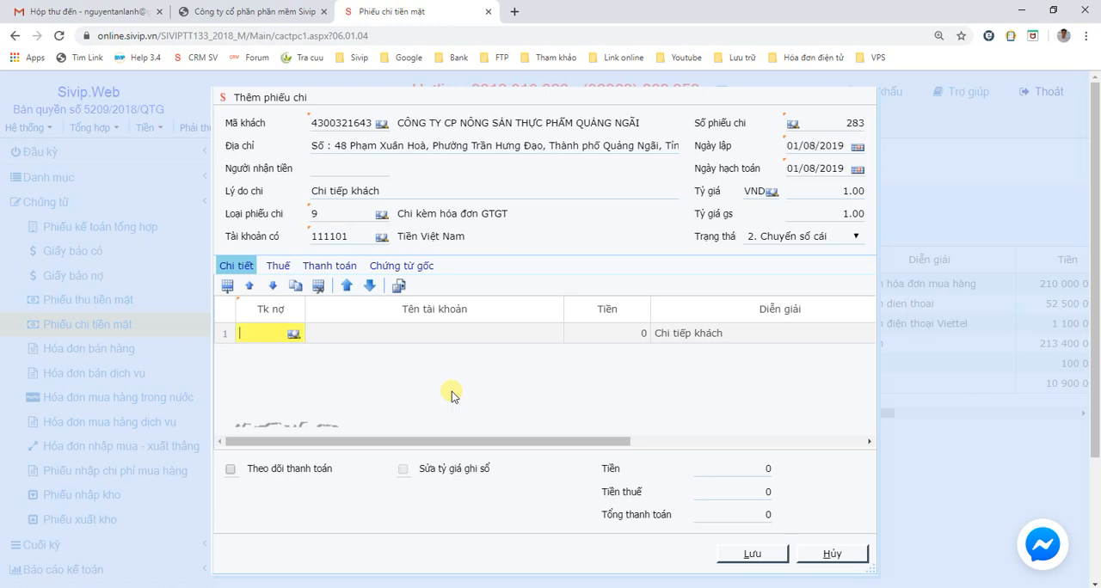
- Look up accounts starting with 642 and assign 64228 (Chi phí khác bằng tiền) as the first detail line's debit account
{"action": "type", "text": "642"}
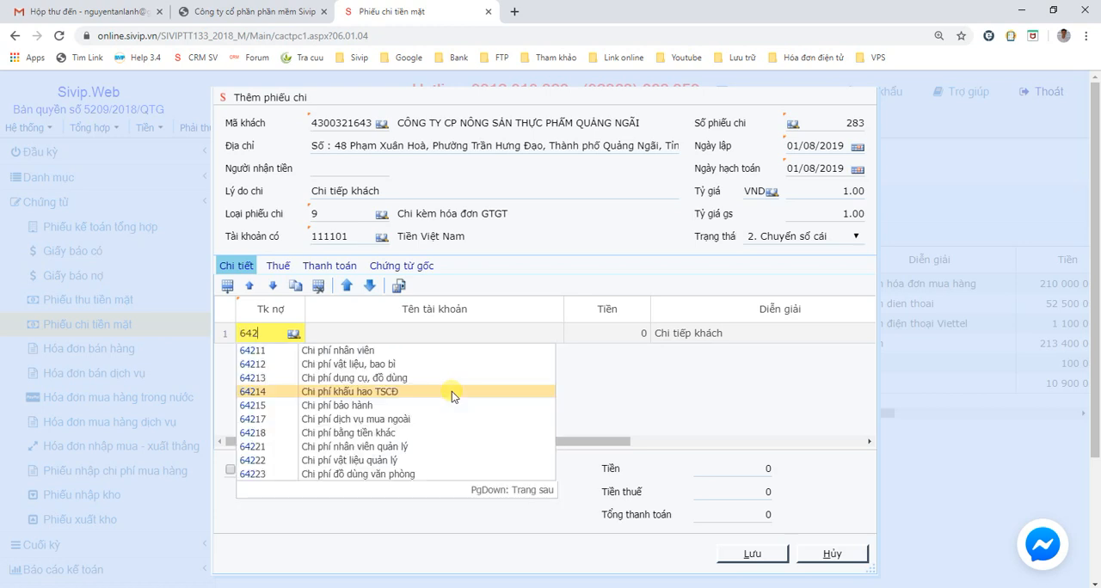
{"action": "key", "text": "Down"}
{"action": "key", "text": "Down"}
{"action": "key", "text": "Down"}
{"action": "key", "text": "Down"}
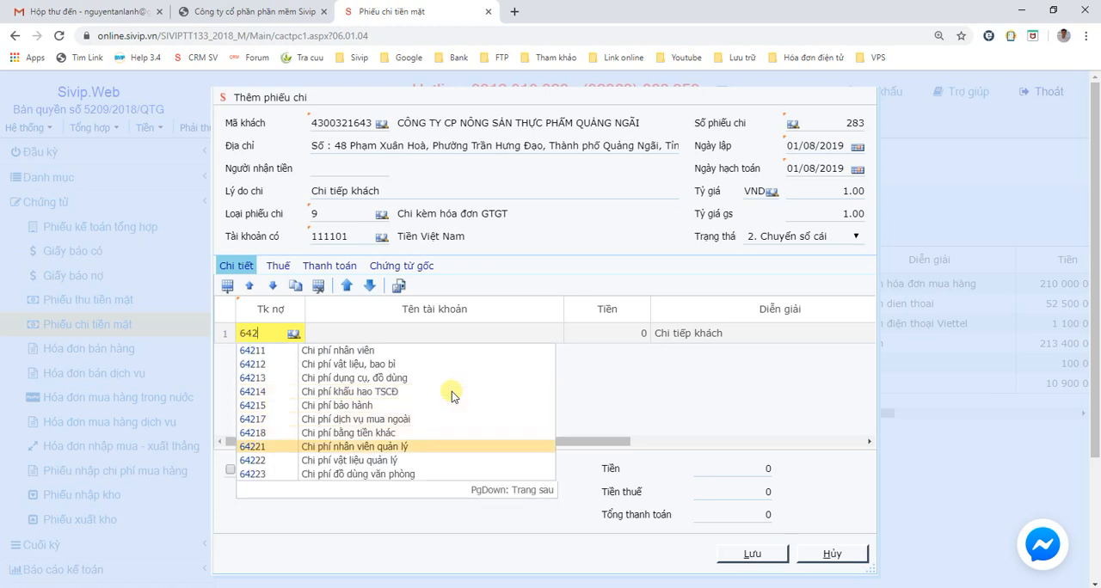
{"action": "key", "text": "Page_Down"}
{"action": "key", "text": "Down"}
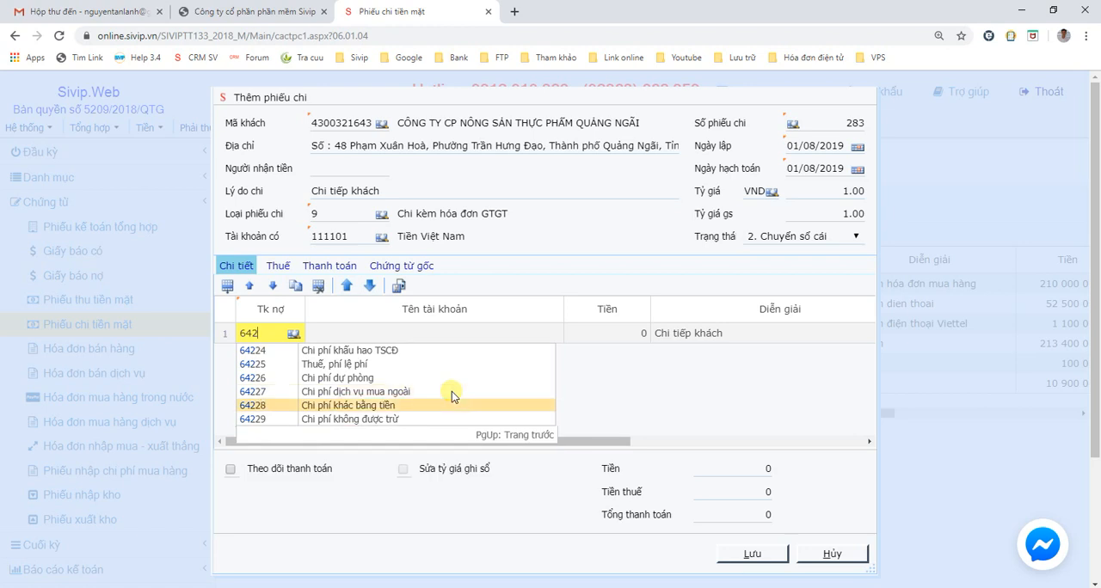
{"action": "key", "text": "Return"}
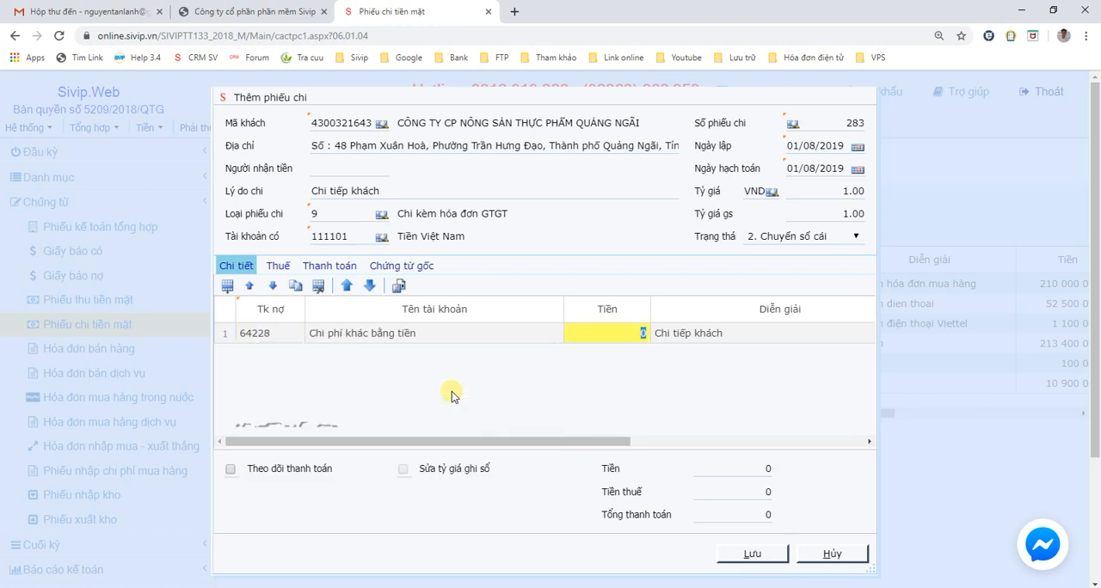
- Enter 2 000 000 as the amount (Tiền) of the first detail line
{"action": "type", "text": "20000000"}
{"action": "key", "text": "BackSpace"}
{"action": "key", "text": "Return"}
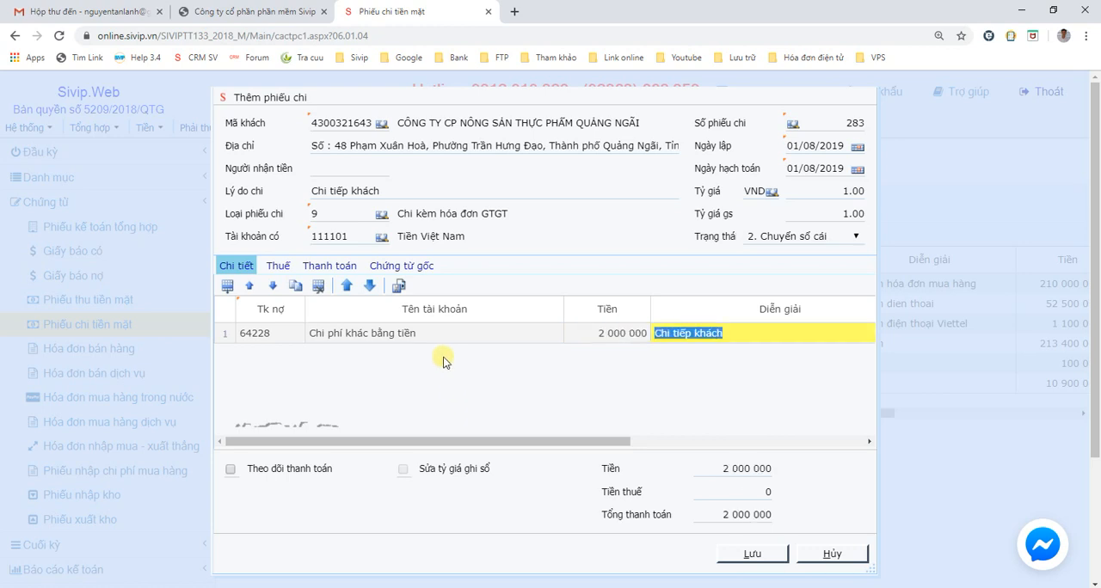
- Add a VAT invoice line under Thuế with invoice number 123 and invoice date 01/08/2019
{"action": "left_click", "coordinate": [289, 270]}
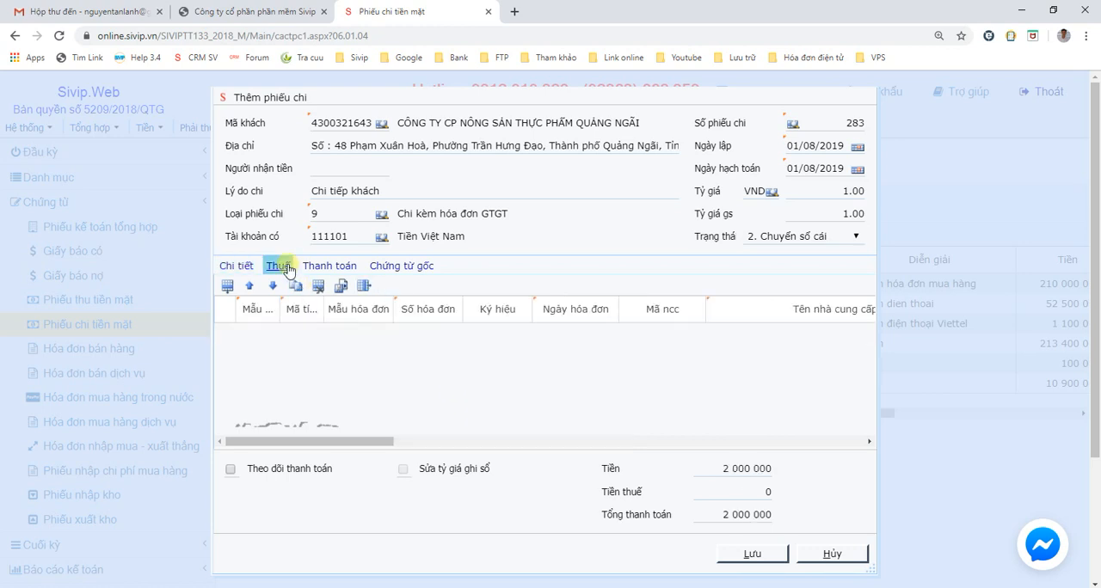
{"action": "left_click", "coordinate": [225, 286]}
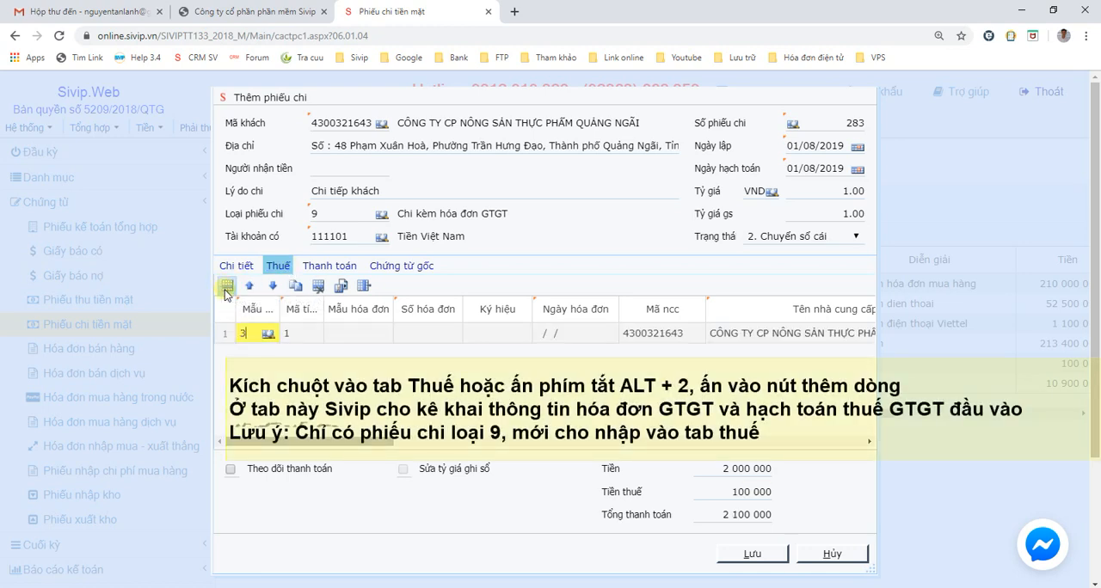
{"action": "key", "text": "Tab"}
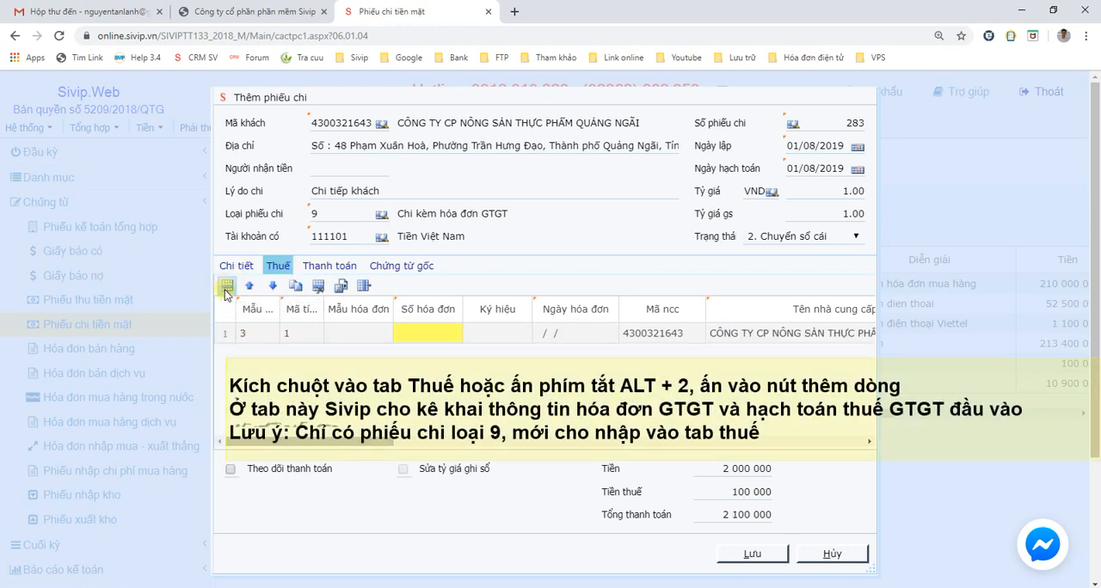
{"action": "type", "text": "123"}
{"action": "key", "text": "Tab"}
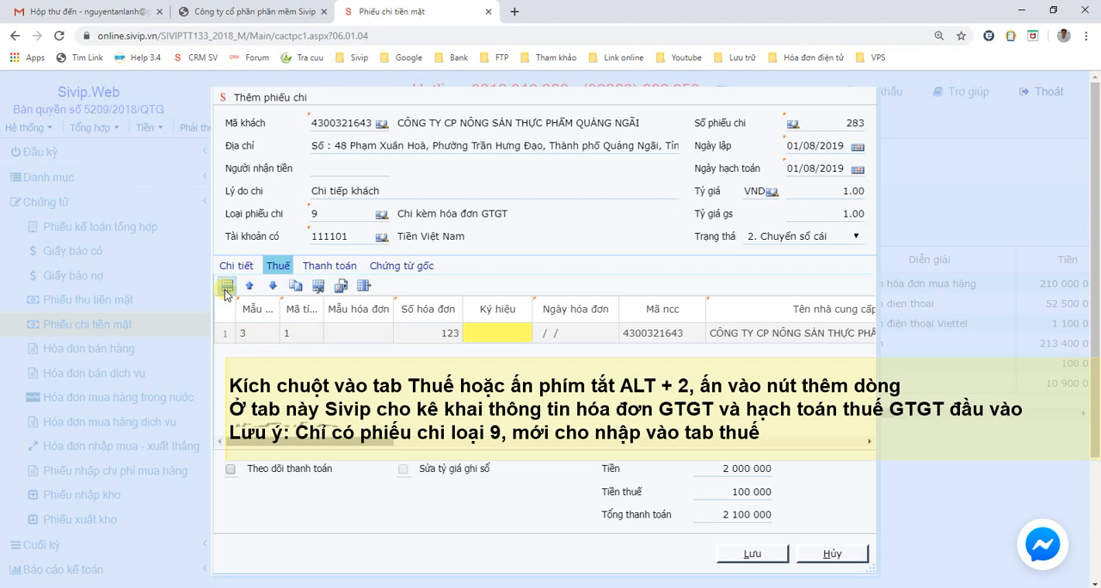
{"action": "key", "text": "Tab"}
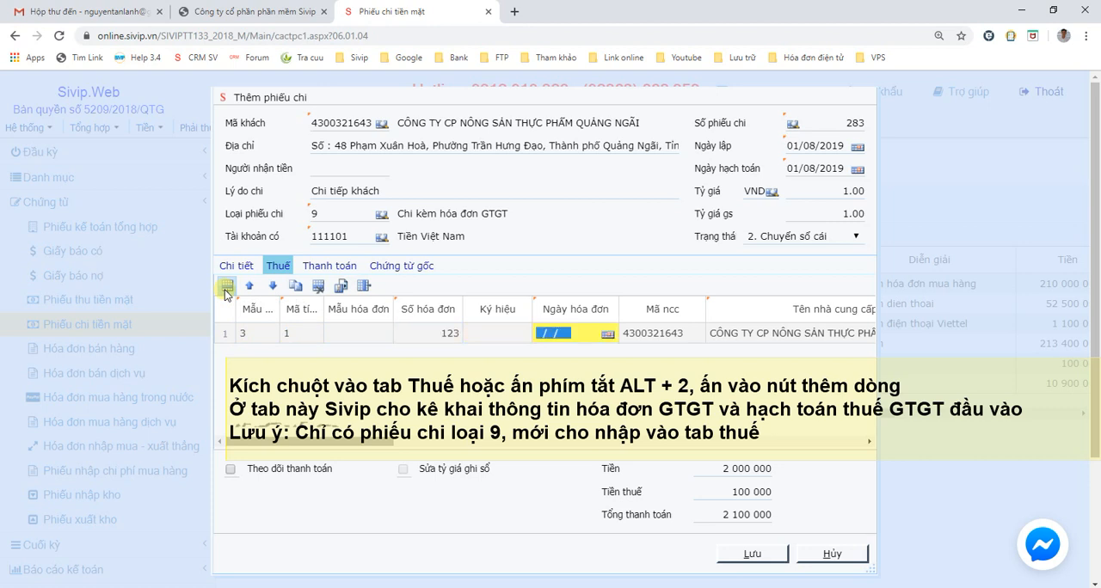
{"action": "type", "text": "01082019"}
{"action": "key", "text": "Tab"}
- Keep the supplier details of the tax line and enter "Tiếp khách" as the goods or service name
{"action": "key", "text": "Tab"}
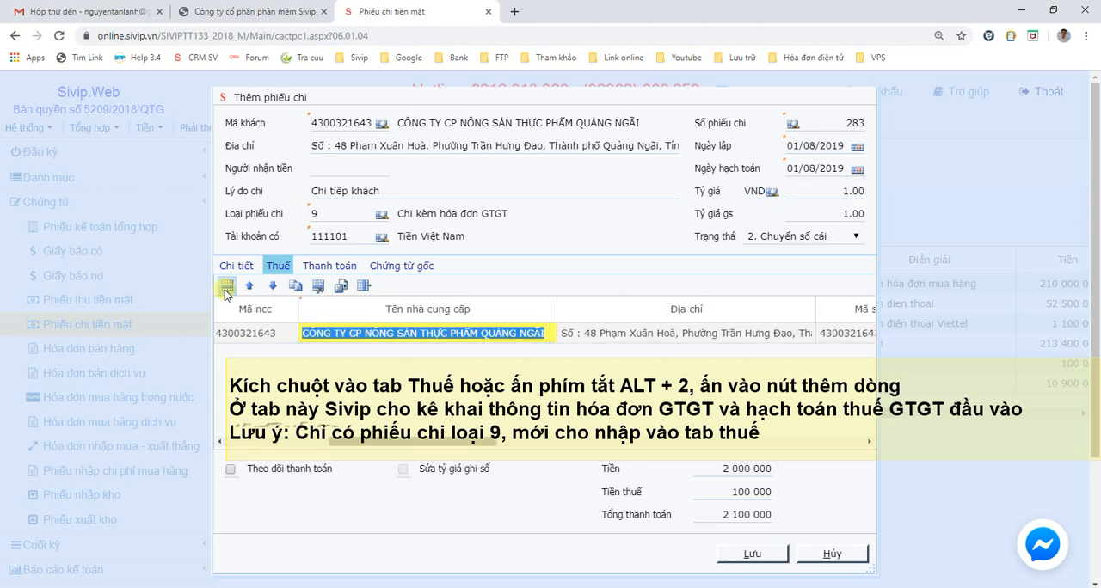
{"action": "key", "text": "Tab"}
{"action": "key", "text": "Tab"}
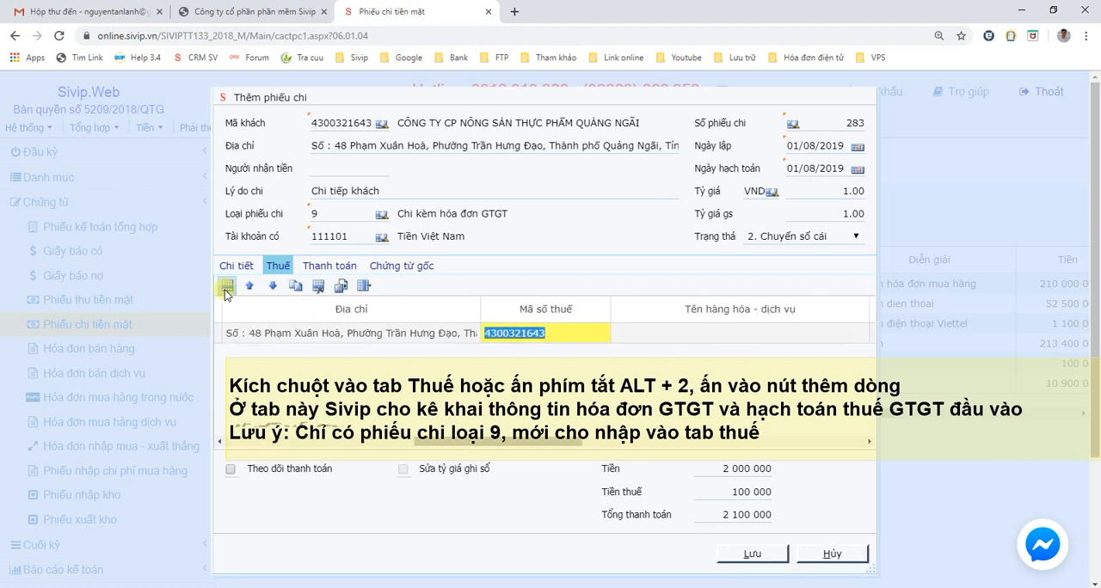
{"action": "key", "text": "Tab"}
{"action": "type", "text": "Tiếp khách"}
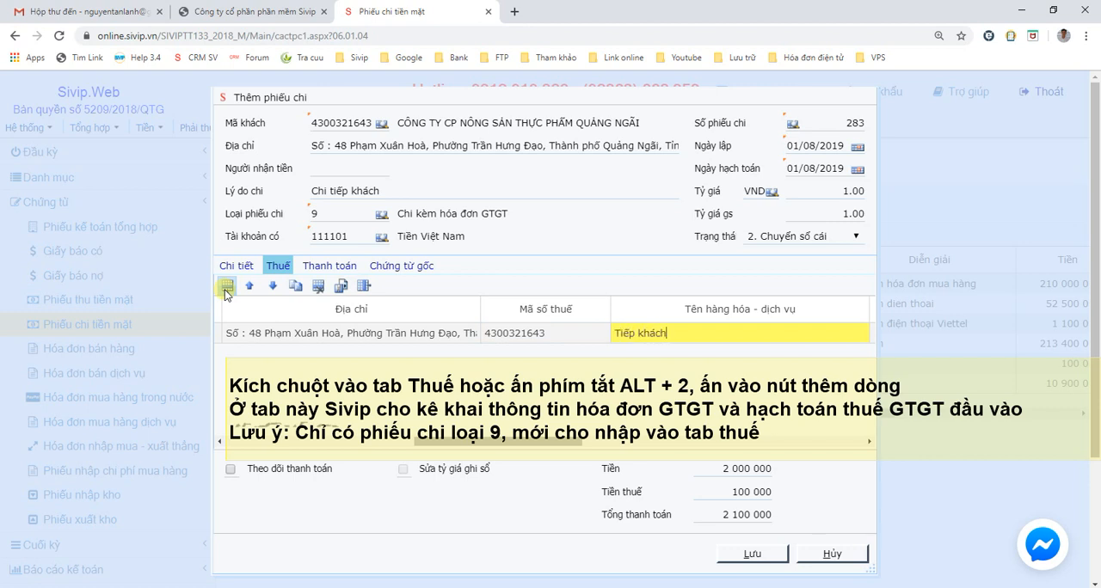
{"action": "key", "text": "Tab"}
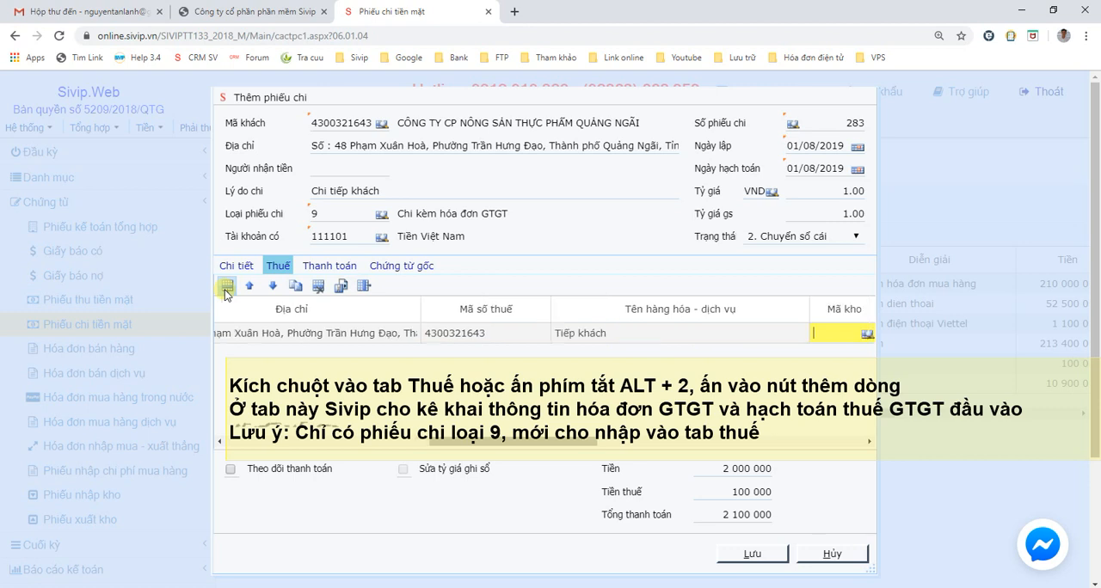
- Set the tax line's tax code (Mã thuế) to 10, keeping the default tax account and leaving the note empty
{"action": "key", "text": "Tab"}
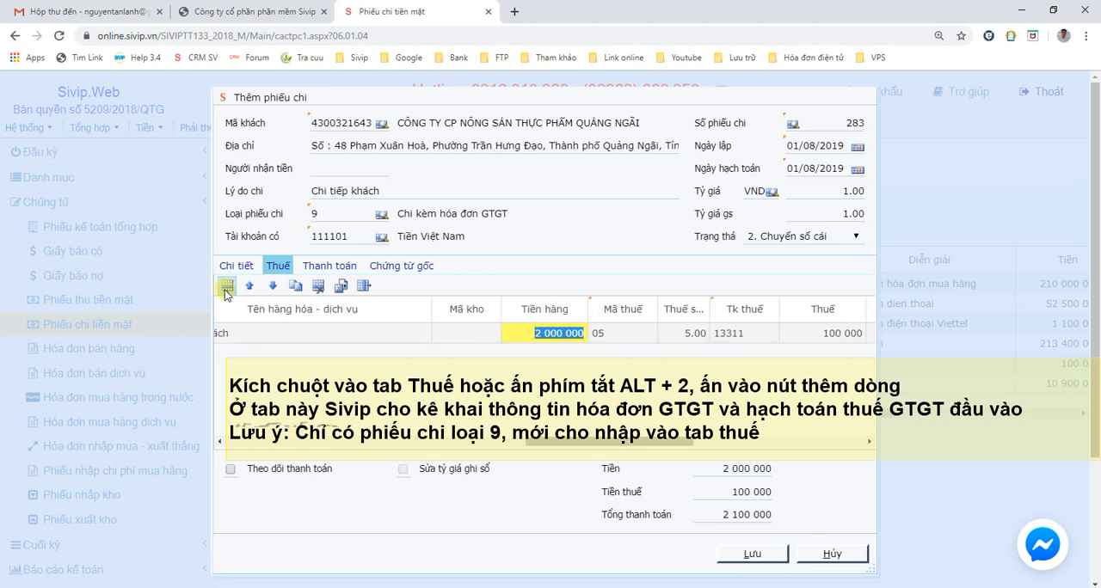
{"action": "key", "text": "Tab"}
{"action": "type", "text": "10"}
{"action": "key", "text": "Tab"}
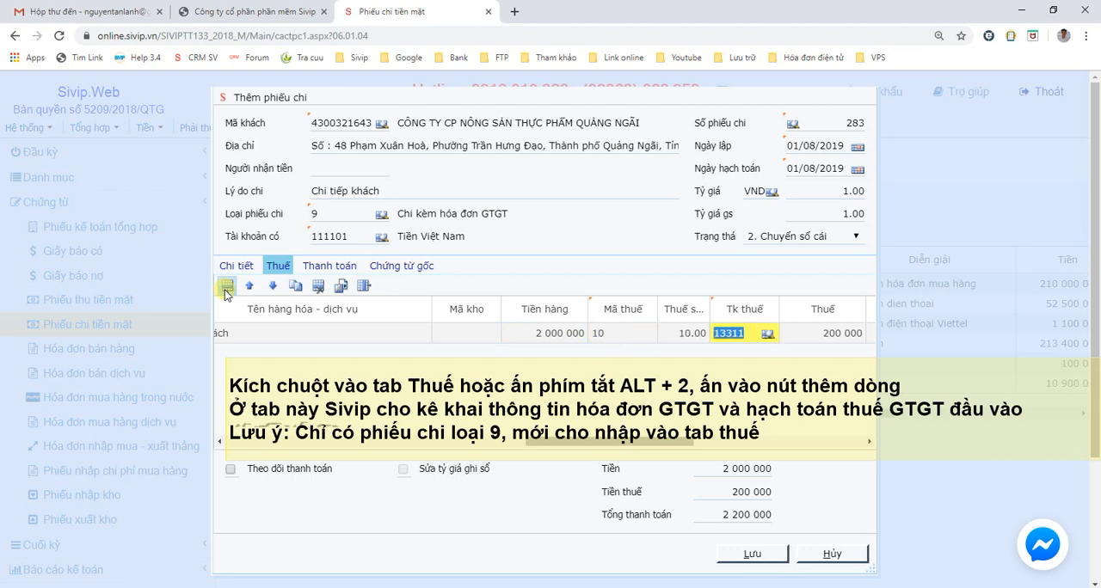
{"action": "key", "text": "Tab"}
{"action": "key", "text": "Tab"}
{"action": "key", "text": "Tab"}
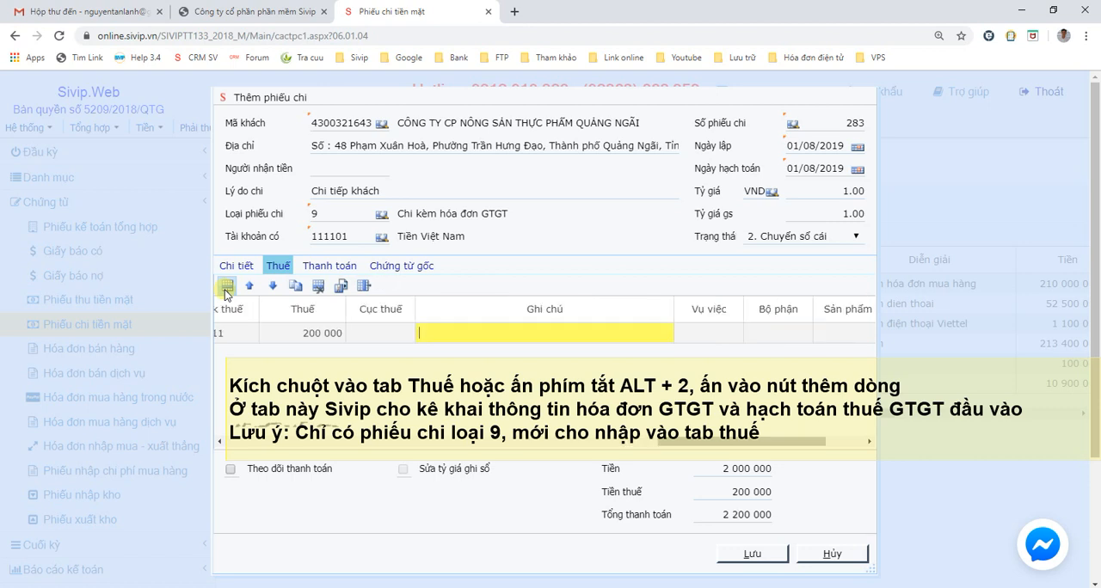
{"action": "key", "text": "Tab"}
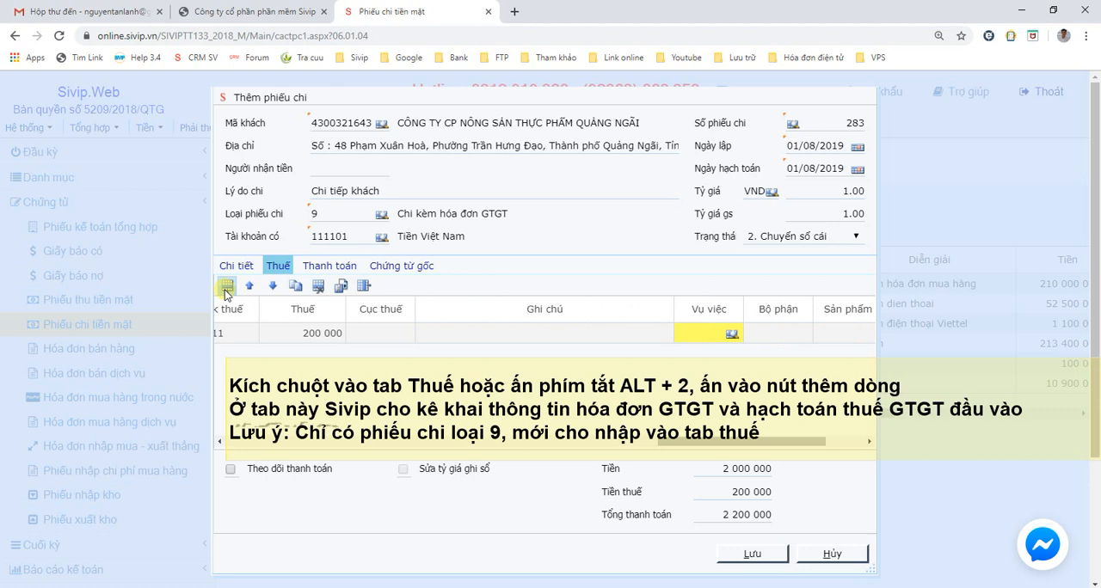
- Save the payment voucher and open its printable version using the Phiếu chi tiền mặt form
{"action": "left_click", "coordinate": [749, 552]}
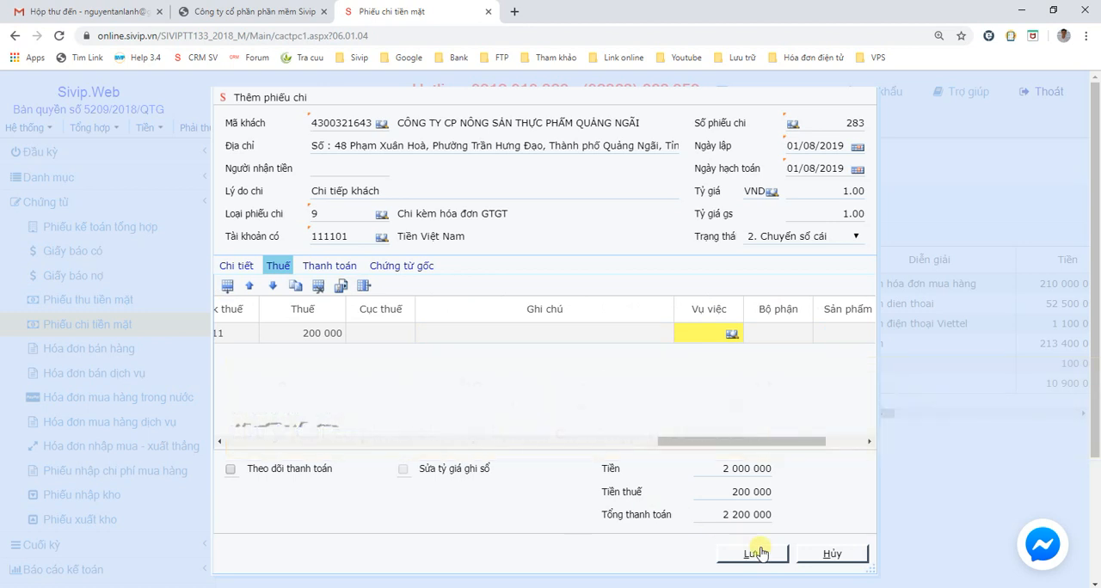
{"action": "left_click", "coordinate": [760, 553]}
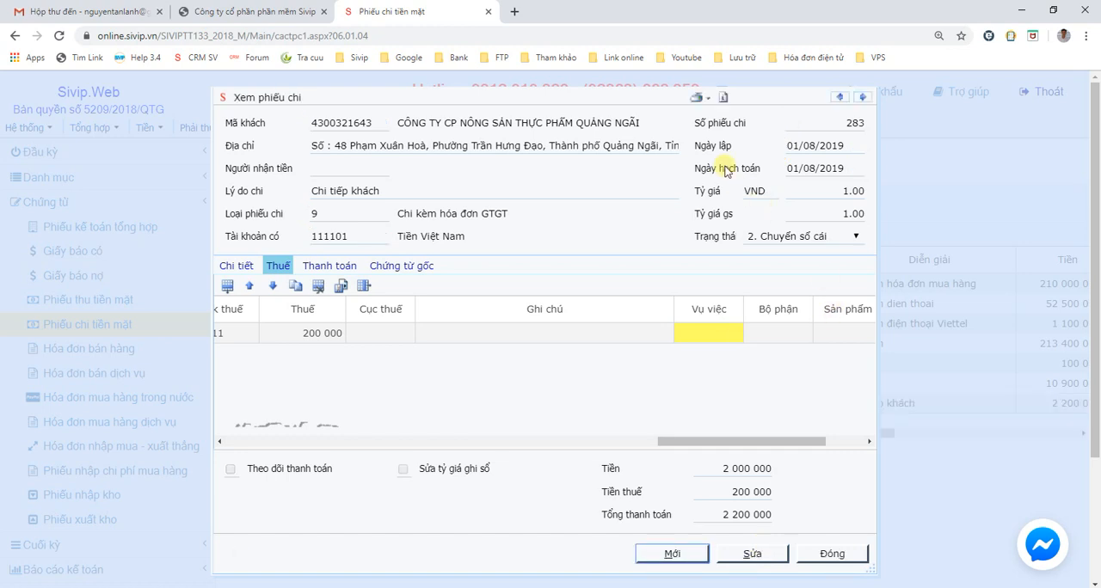
{"action": "left_click", "coordinate": [701, 99]}
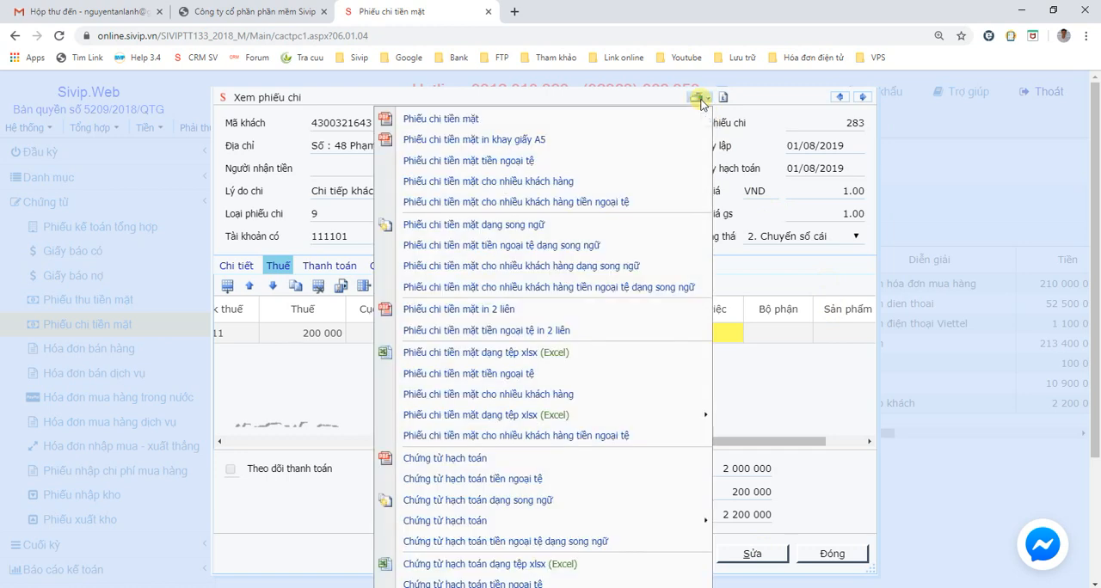
{"action": "left_click", "coordinate": [616, 120]}
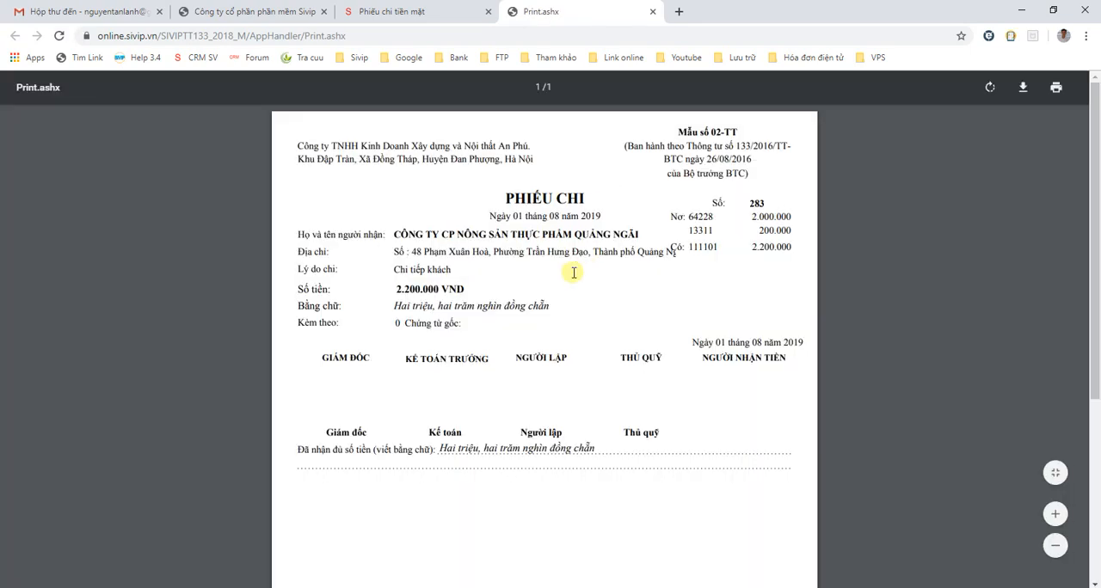
- Examine the printable payment voucher, checking the recipient, address, payment reason, amount and debit/credit accounts
{"action": "scroll", "coordinate": [572, 274], "scroll_direction": "down", "scroll_amount": 2}
{"action": "left_click_drag", "start_coordinate": [320, 296], "coordinate": [510, 295]}
{"action": "left_click", "coordinate": [510, 295]}
{"action": "scroll", "coordinate": [565, 386], "scroll_direction": "up", "scroll_amount": 2}
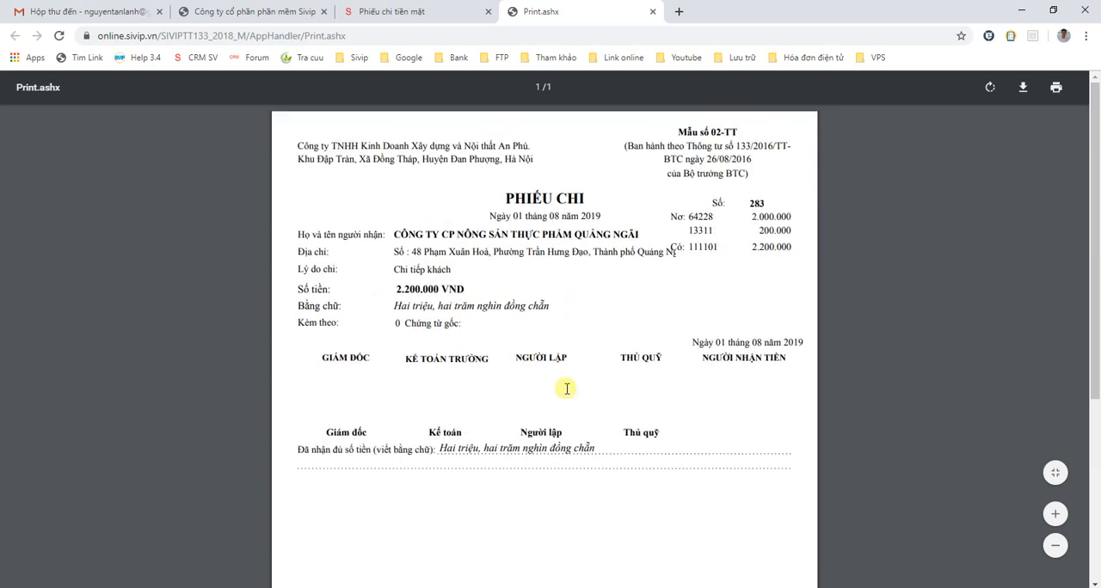
{"action": "triple_click", "coordinate": [510, 234]}
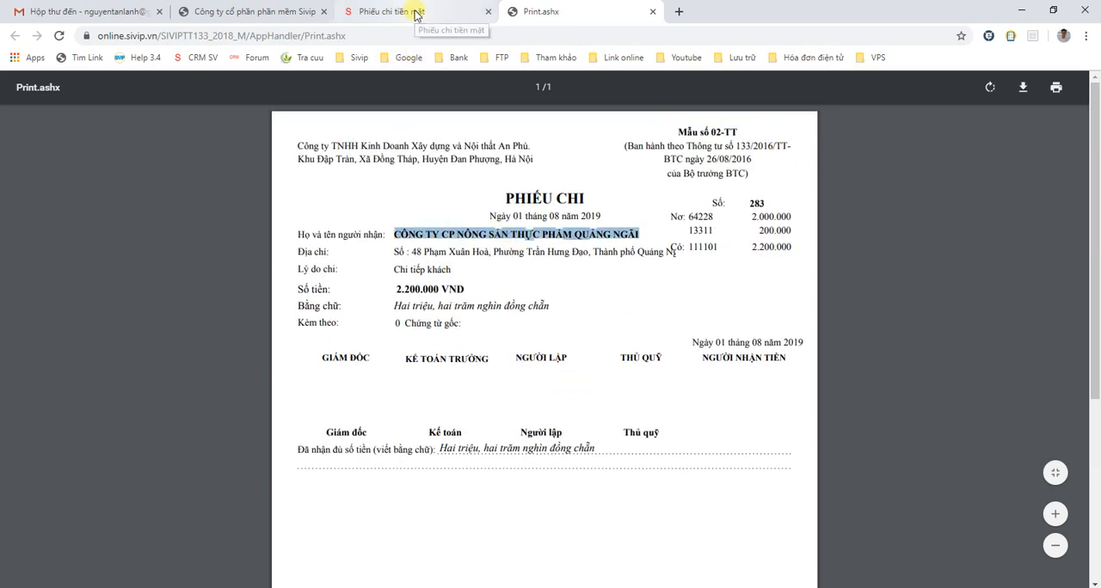
{"action": "scroll", "coordinate": [616, 255], "scroll_direction": "up", "scroll_amount": 4}
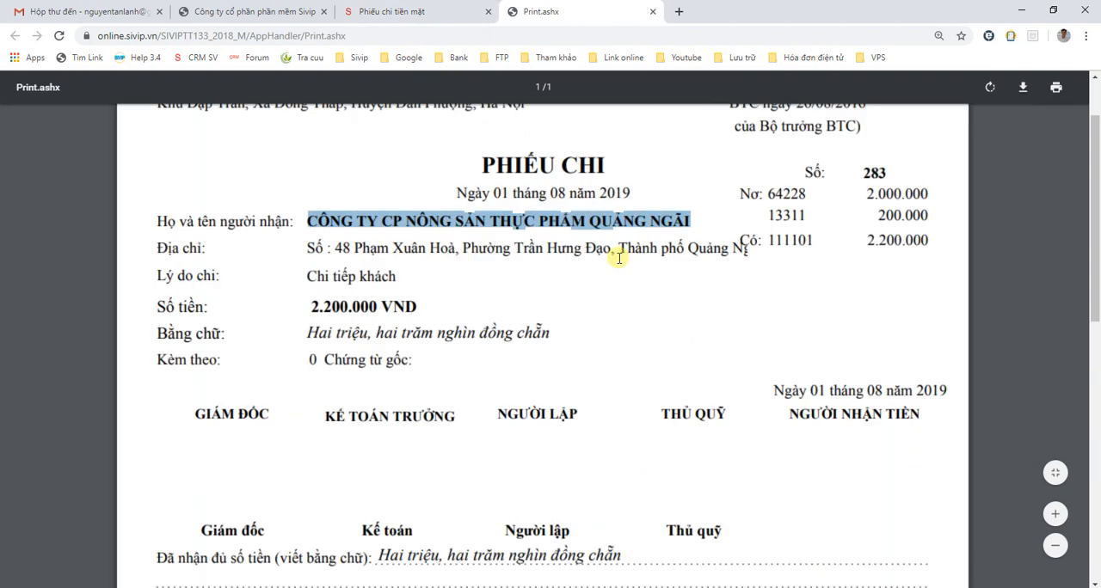
{"action": "left_click", "coordinate": [620, 254]}
{"action": "scroll", "coordinate": [644, 323], "scroll_direction": "up", "scroll_amount": 2}
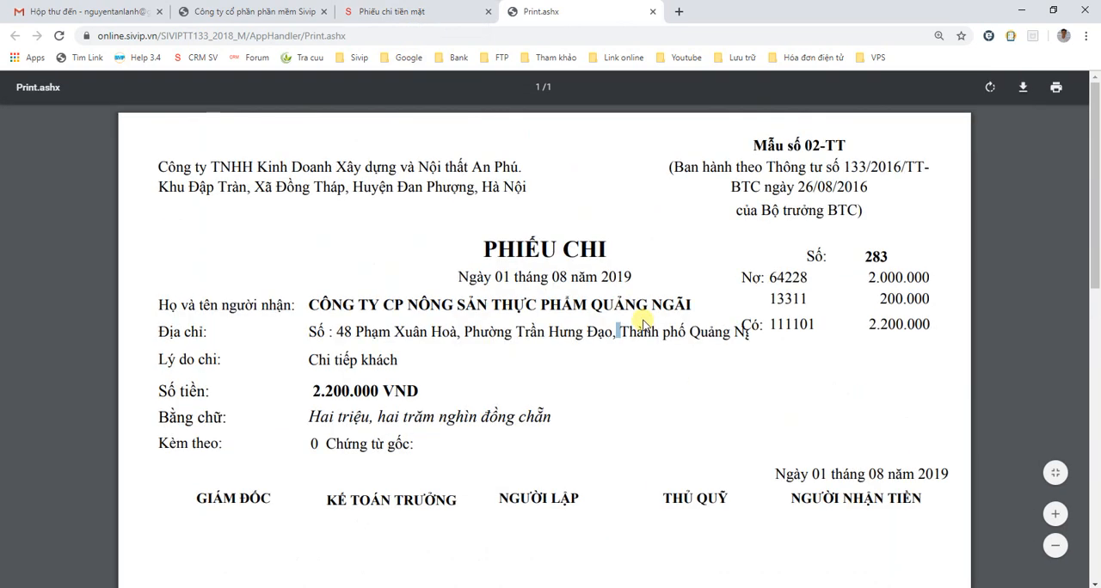
- Return to the voucher page, close the voucher and open the cash book report (Sổ quỹ) from the cash and deposit reports
{"action": "left_click", "coordinate": [405, 11]}
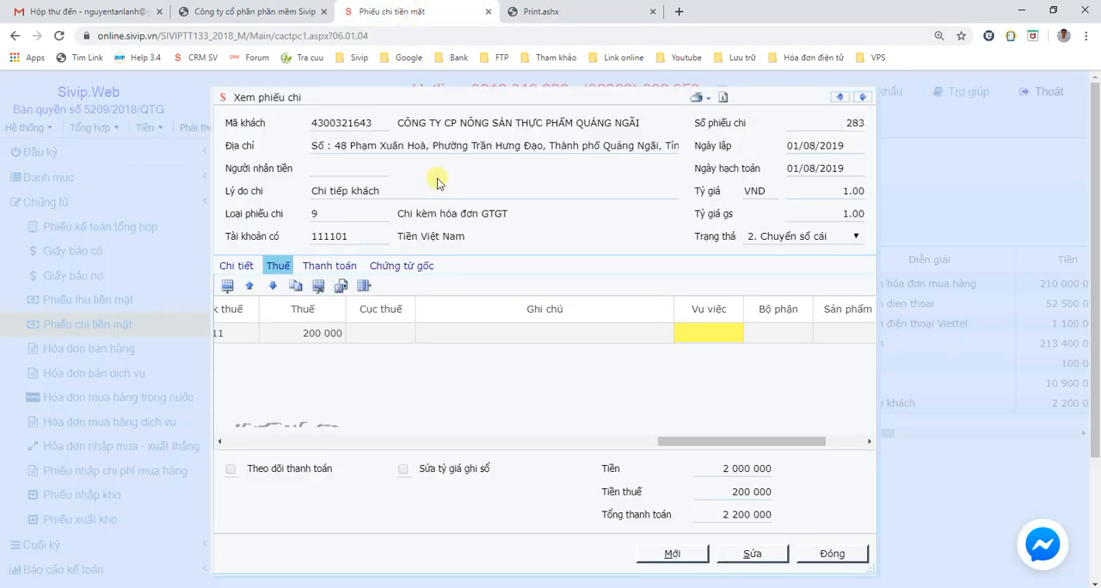
{"action": "left_click", "coordinate": [831, 556]}
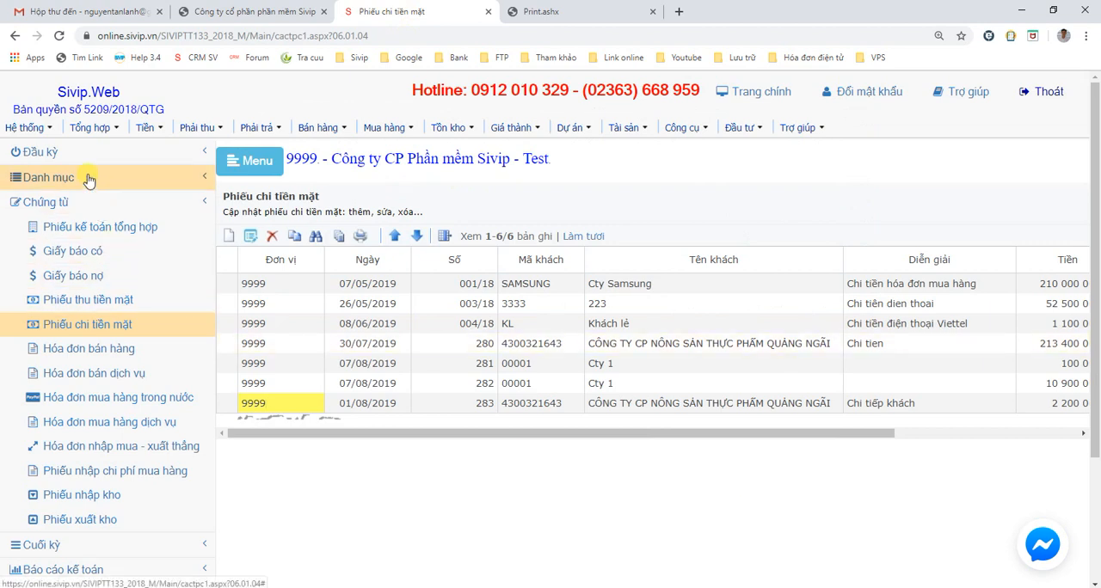
{"action": "left_click", "coordinate": [118, 565]}
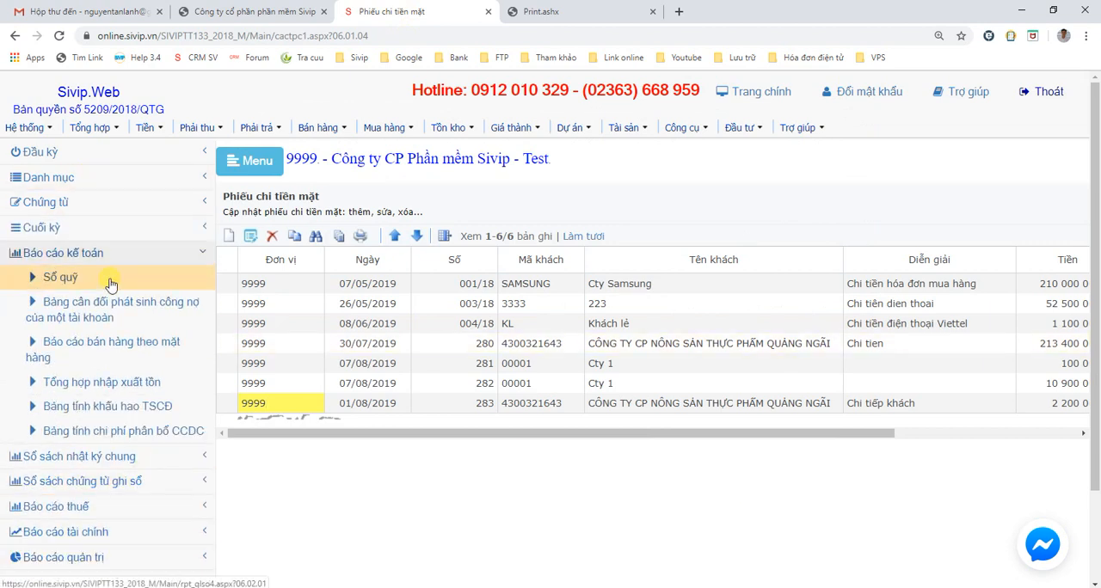
{"action": "left_click", "coordinate": [146, 131]}
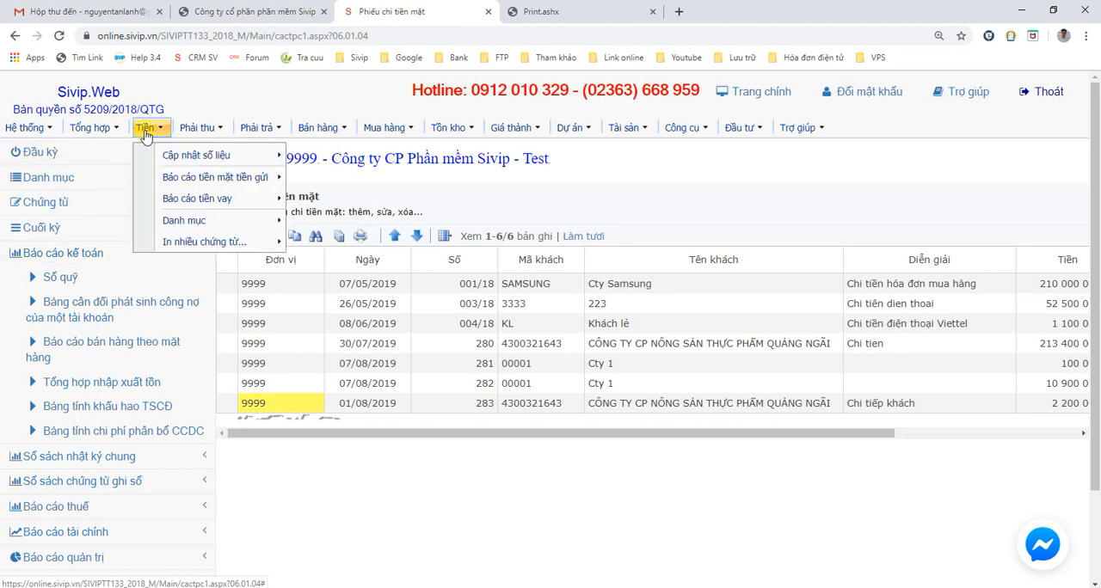
{"action": "mouse_move", "coordinate": [246, 177]}
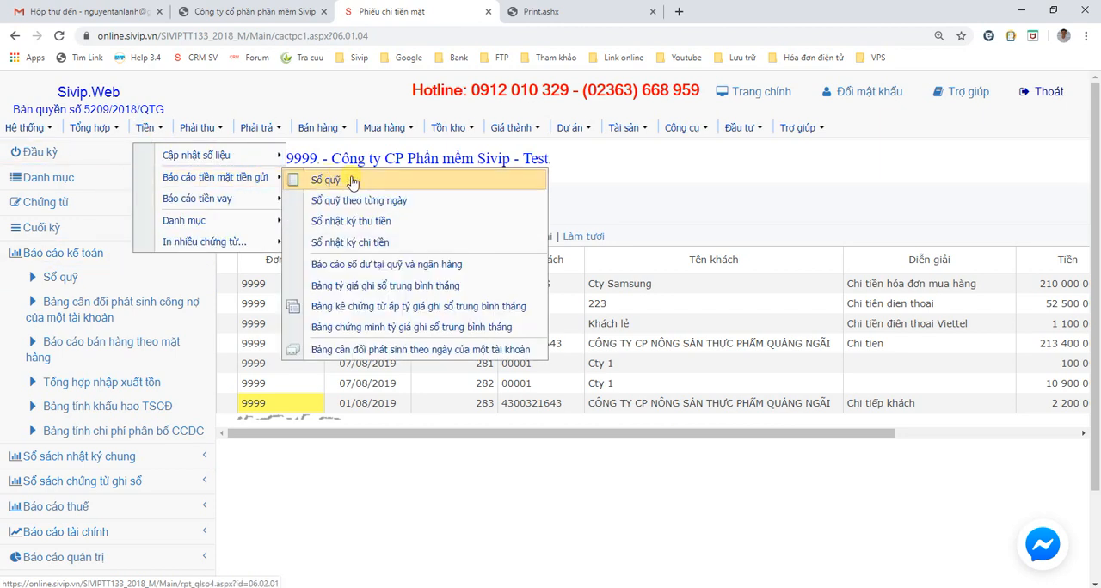
{"action": "left_click", "coordinate": [353, 183]}
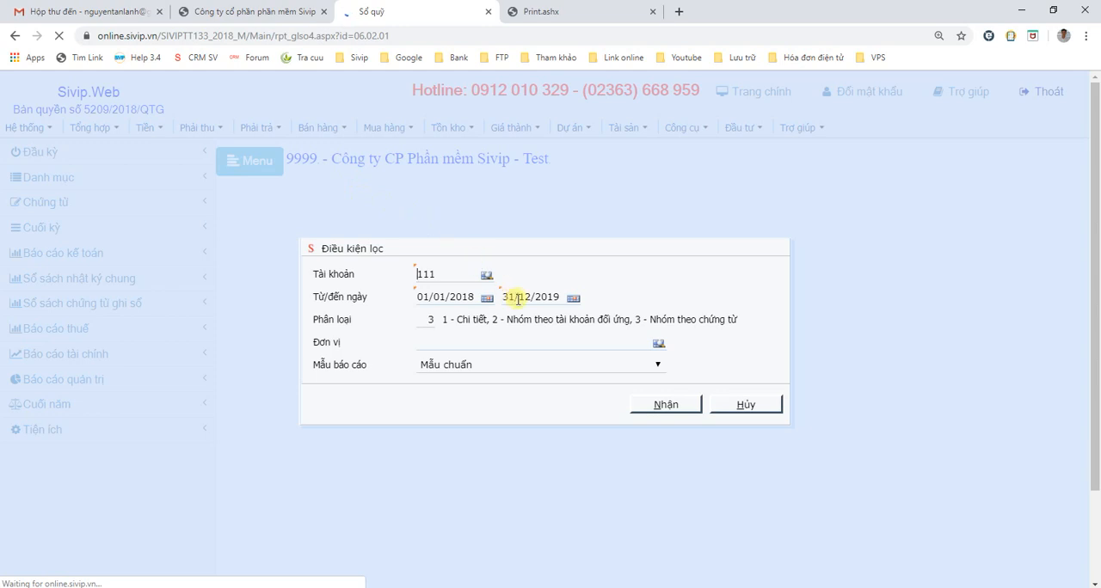
- Run the cash book for account 111 with both the start and end dates set to 01/08/2019
{"action": "left_click", "coordinate": [520, 297]}
{"action": "type", "text": "01/08/"}
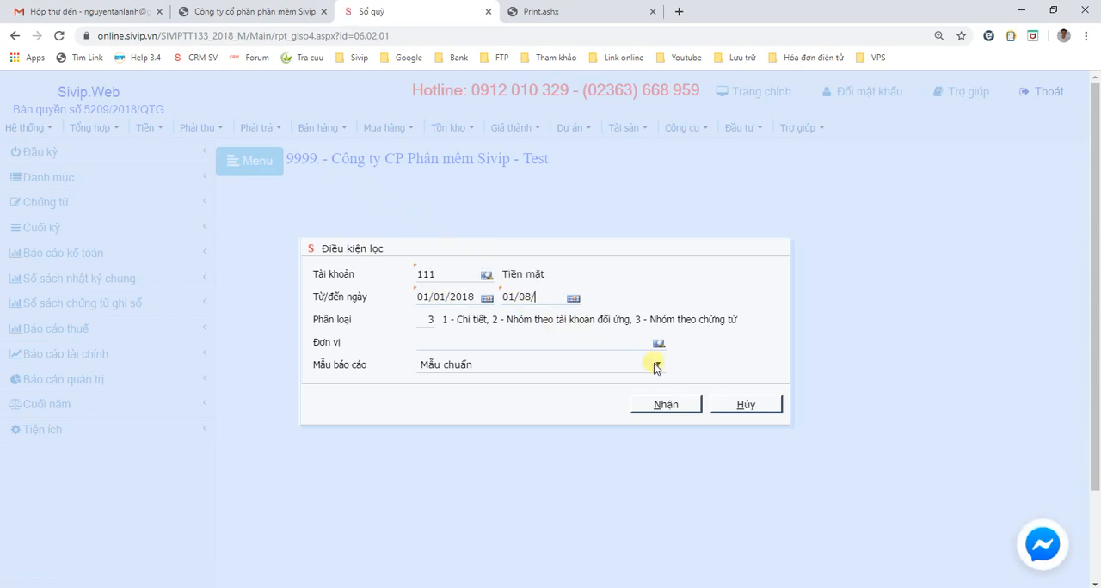
{"action": "type", "text": "2019"}
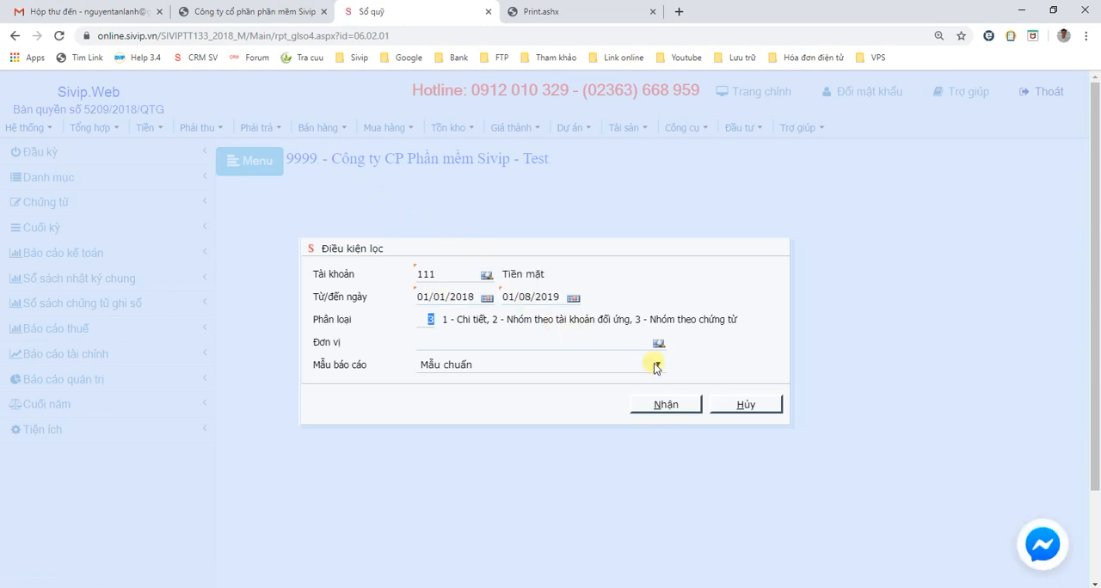
{"action": "left_click", "coordinate": [421, 296]}
{"action": "type", "text": "1/08"}
{"action": "key", "text": "Tab"}
{"action": "left_click", "coordinate": [471, 297]}
{"action": "key", "text": "Tab"}
{"action": "left_click", "coordinate": [658, 406]}
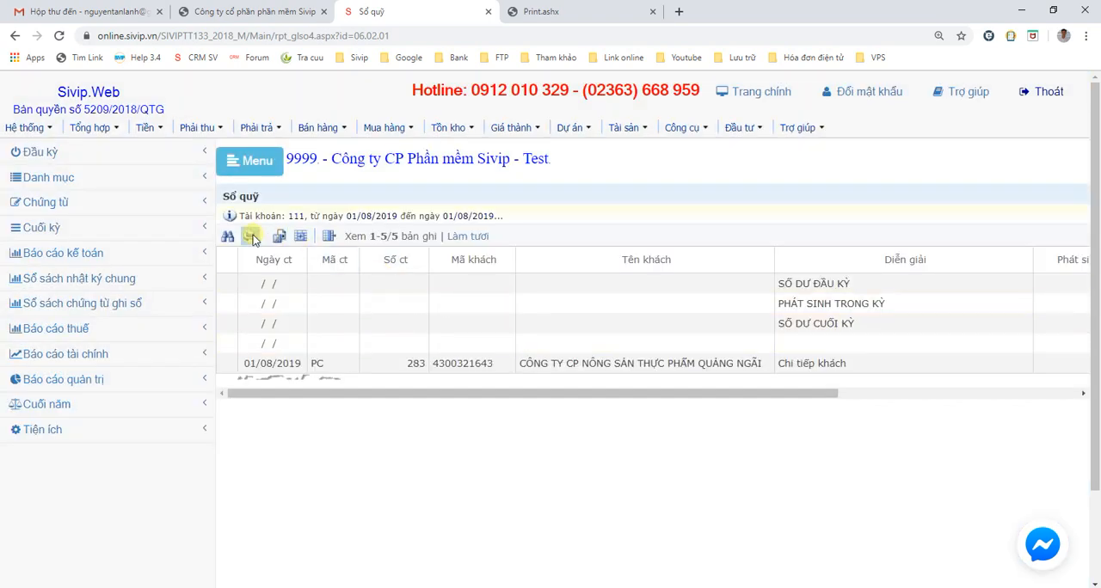
- Open the printable version of the cash book report
{"action": "left_click", "coordinate": [249, 236]}
{"action": "left_click", "coordinate": [285, 259]}
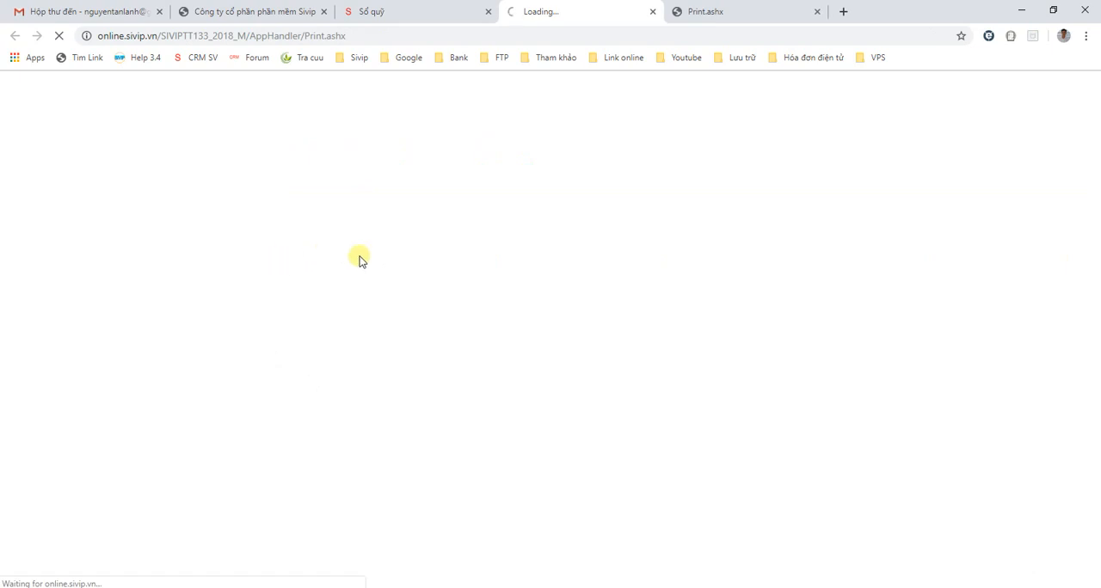